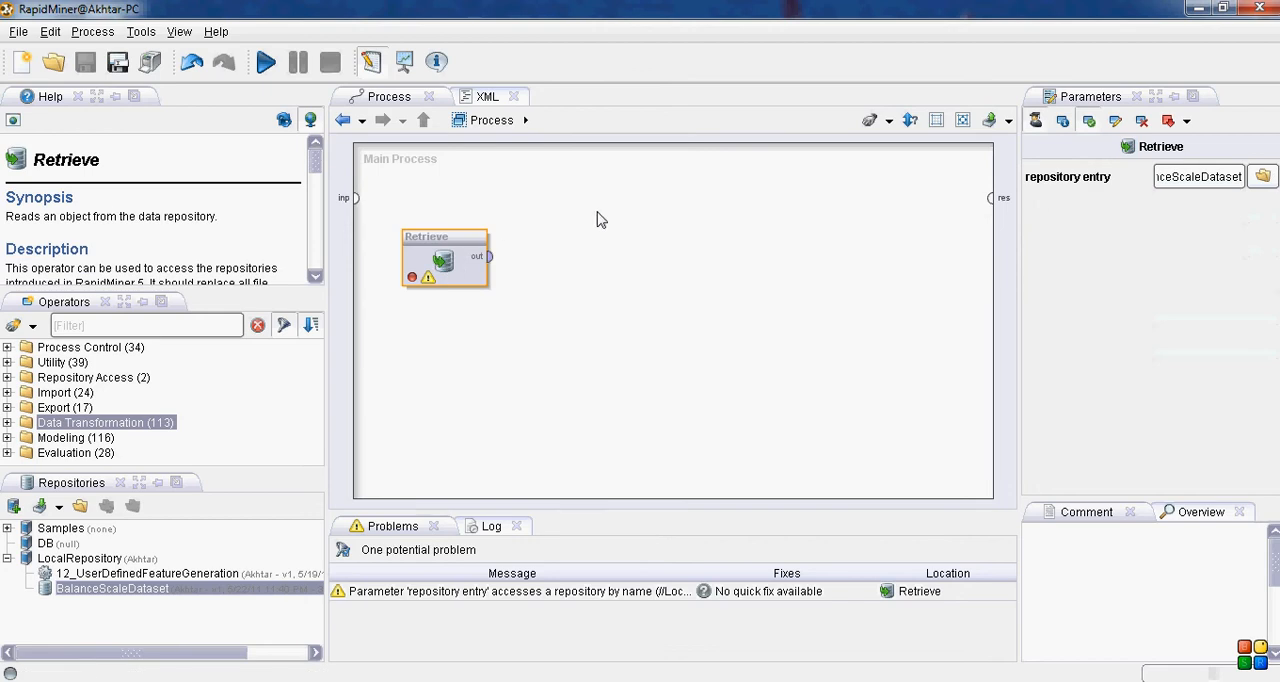
# Step: Find the X-Validation operator with the filter "x-v" and add it to the main process beside Retrieve
pyautogui.click(150, 325)
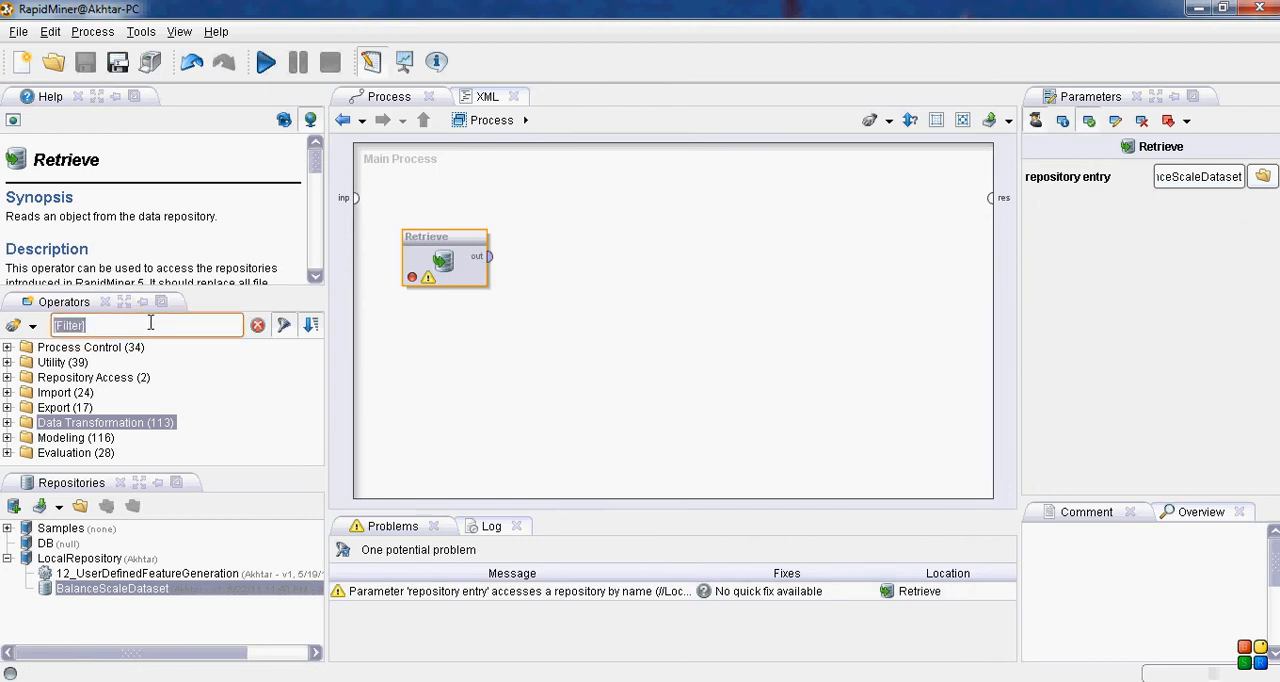
pyautogui.write('x-cal')
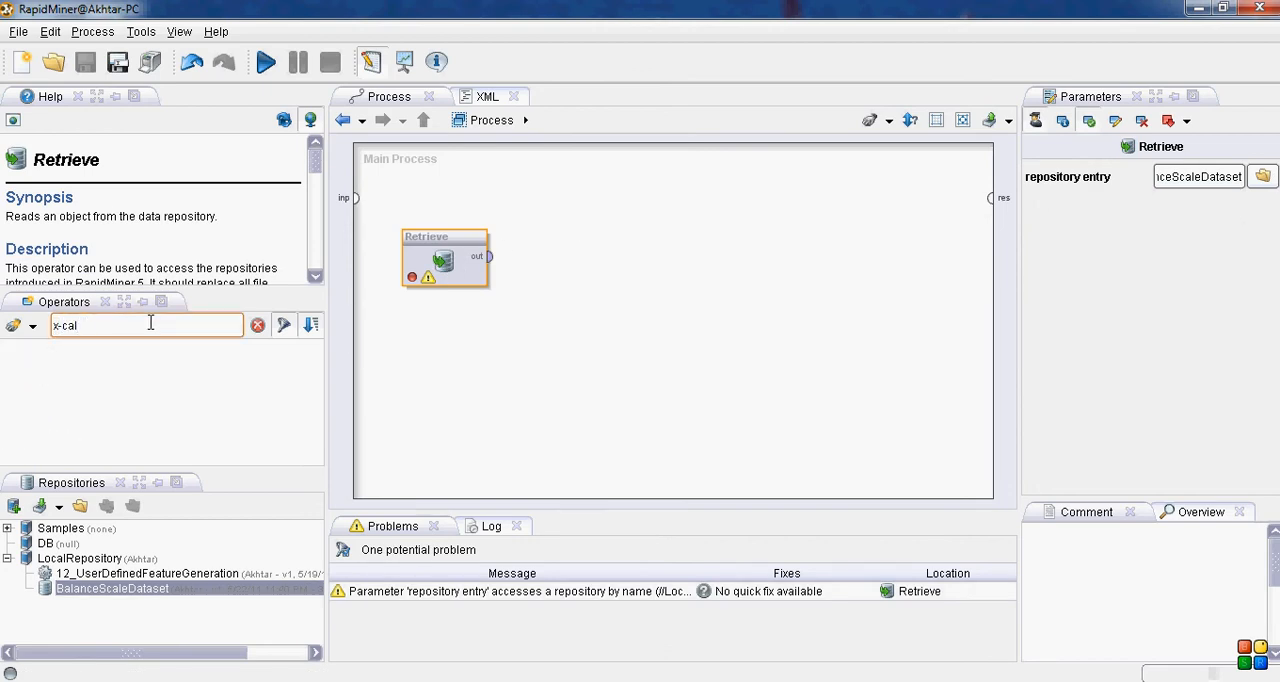
pyautogui.press('BackSpace')
pyautogui.press('BackSpace')
pyautogui.write('v')
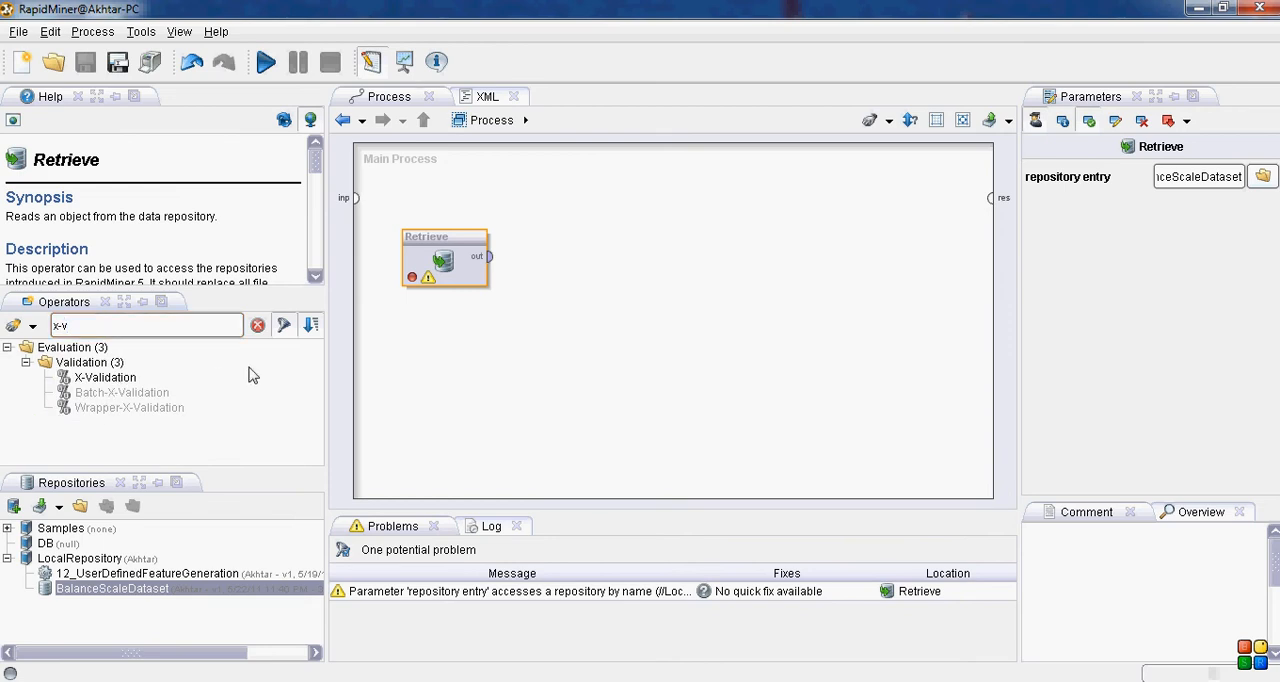
pyautogui.moveTo(117, 384); pyautogui.dragTo(625, 262)
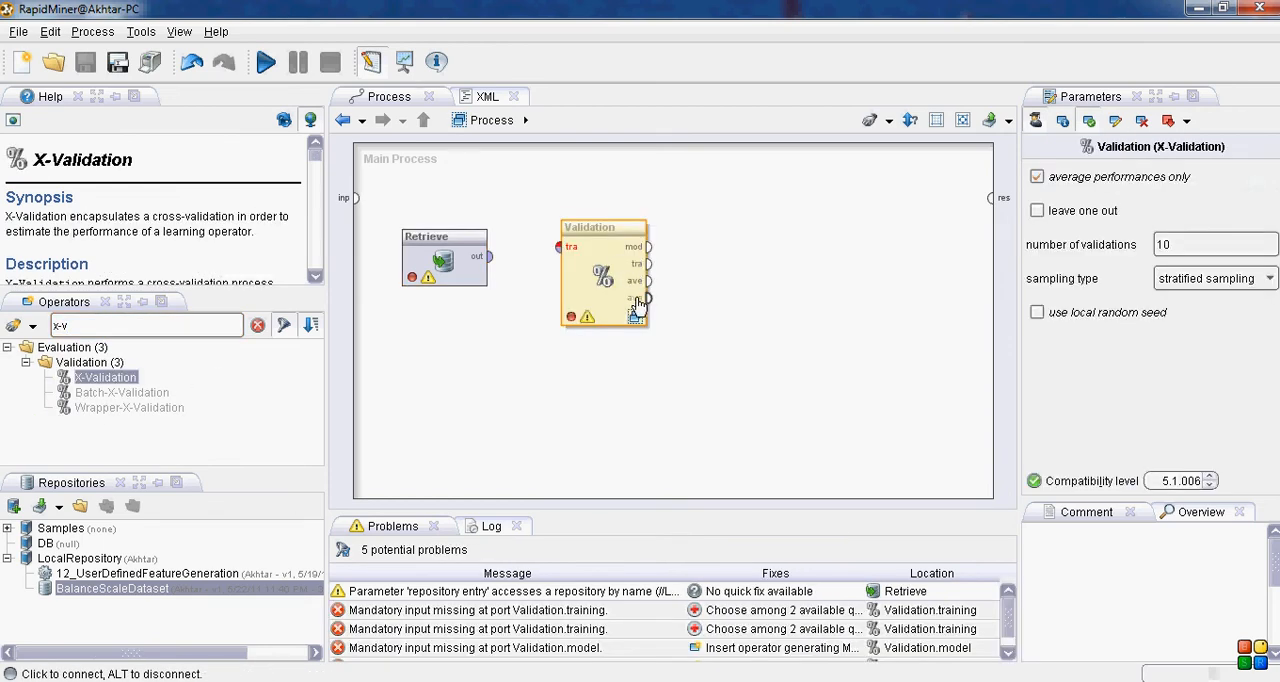
# Step: Open the Validation subprocess and add a Decision Tree operator from the Tree Induction group to its Training area
pyautogui.doubleClick(630, 266)
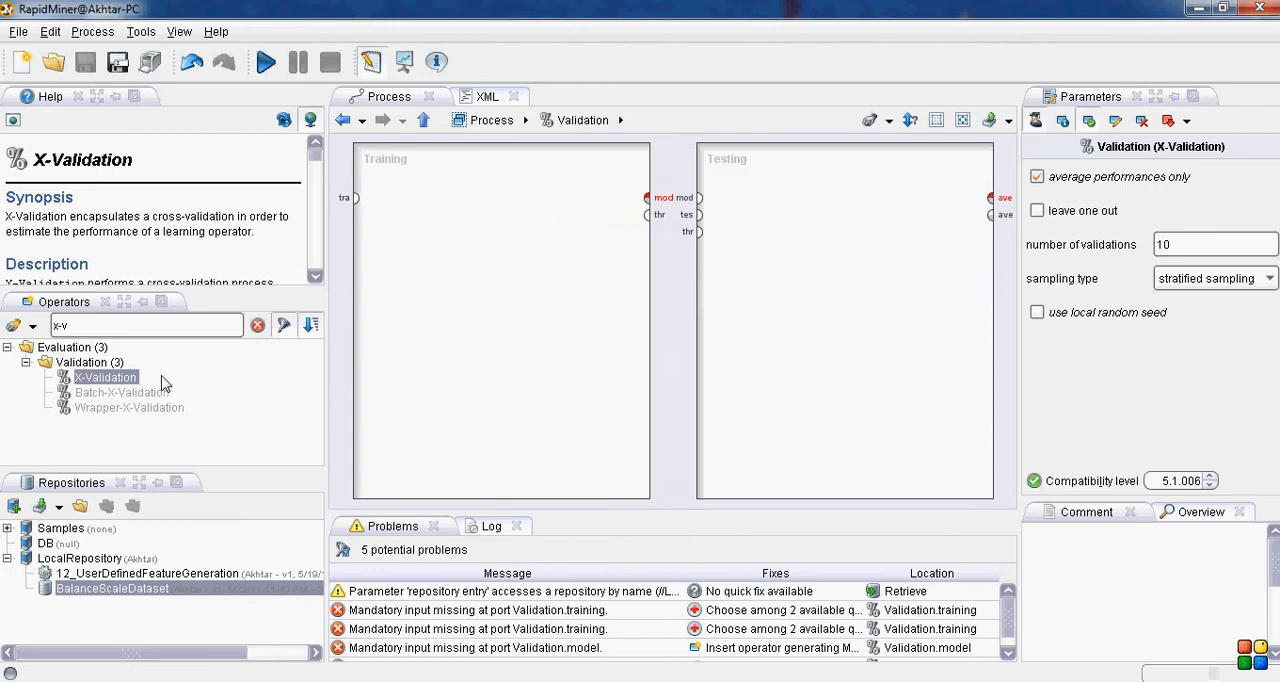
pyautogui.click(87, 332)
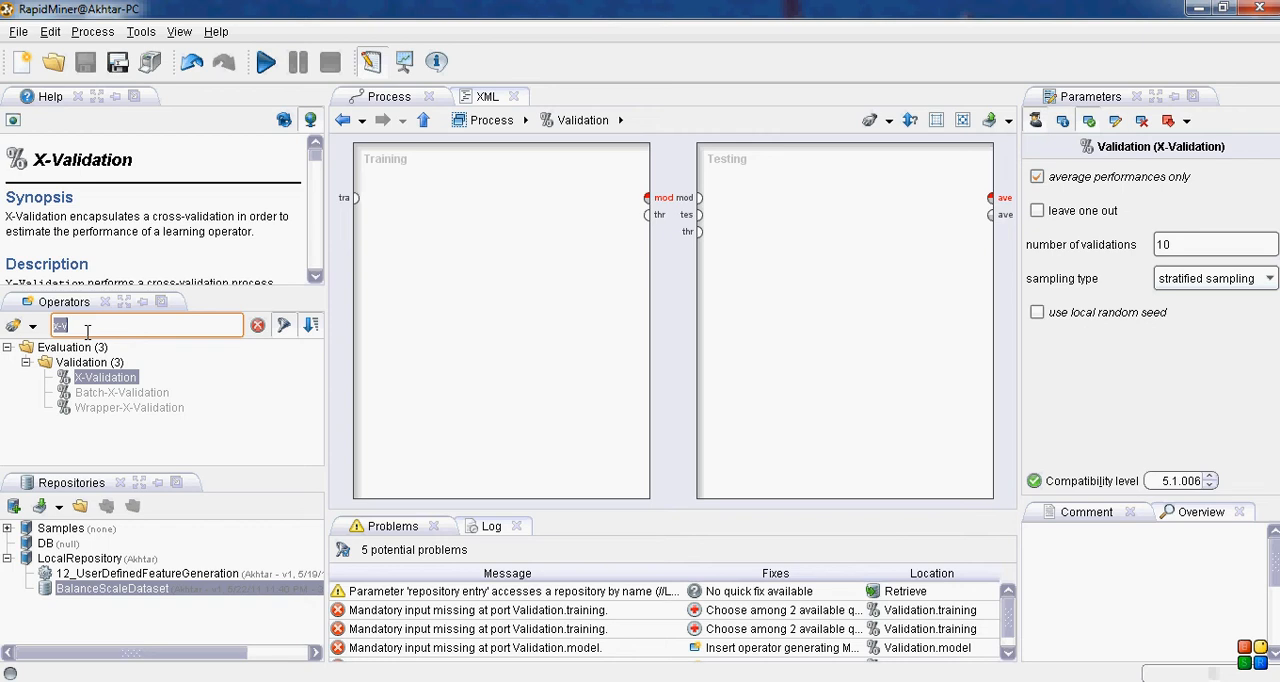
pyautogui.press('BackSpace')
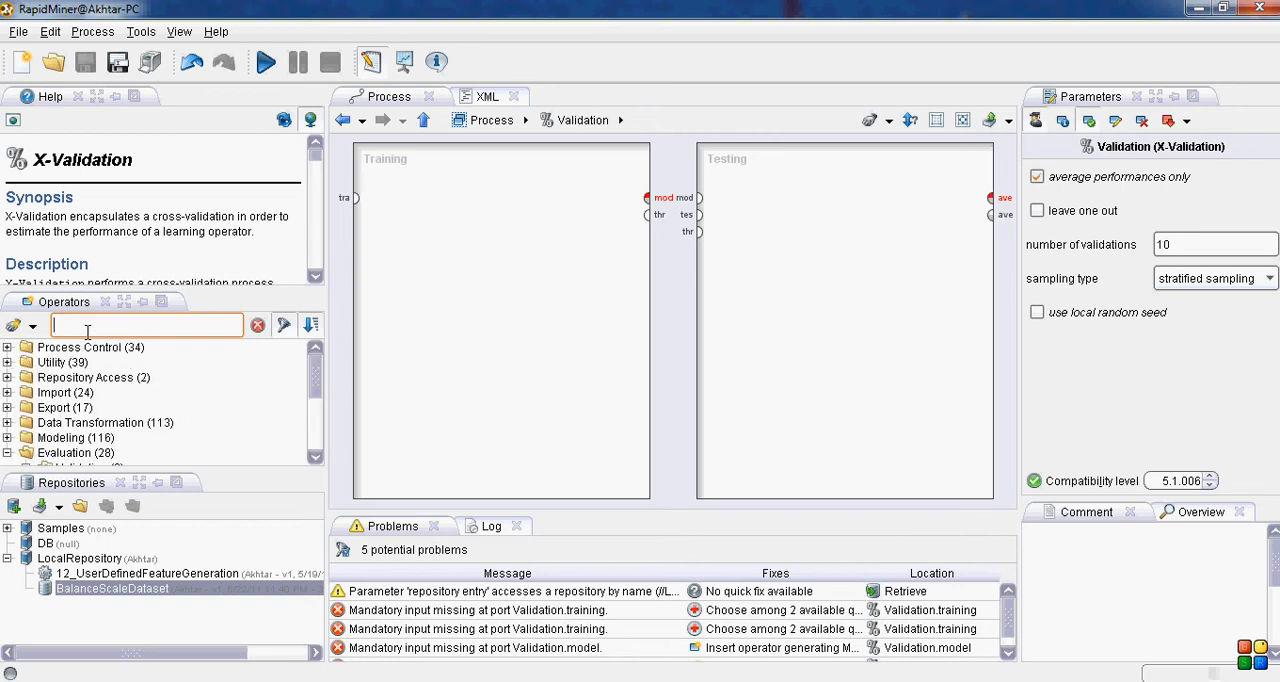
pyautogui.click(10, 448)
pyautogui.click(27, 387)
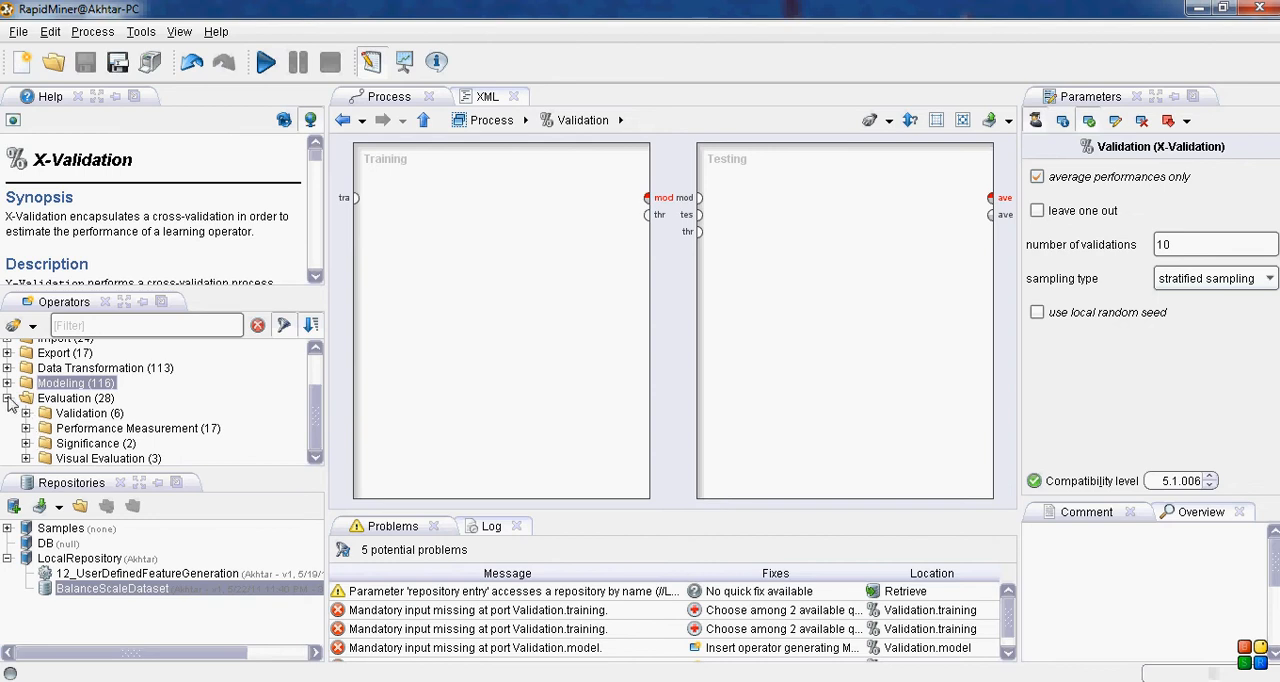
pyautogui.click(8, 397)
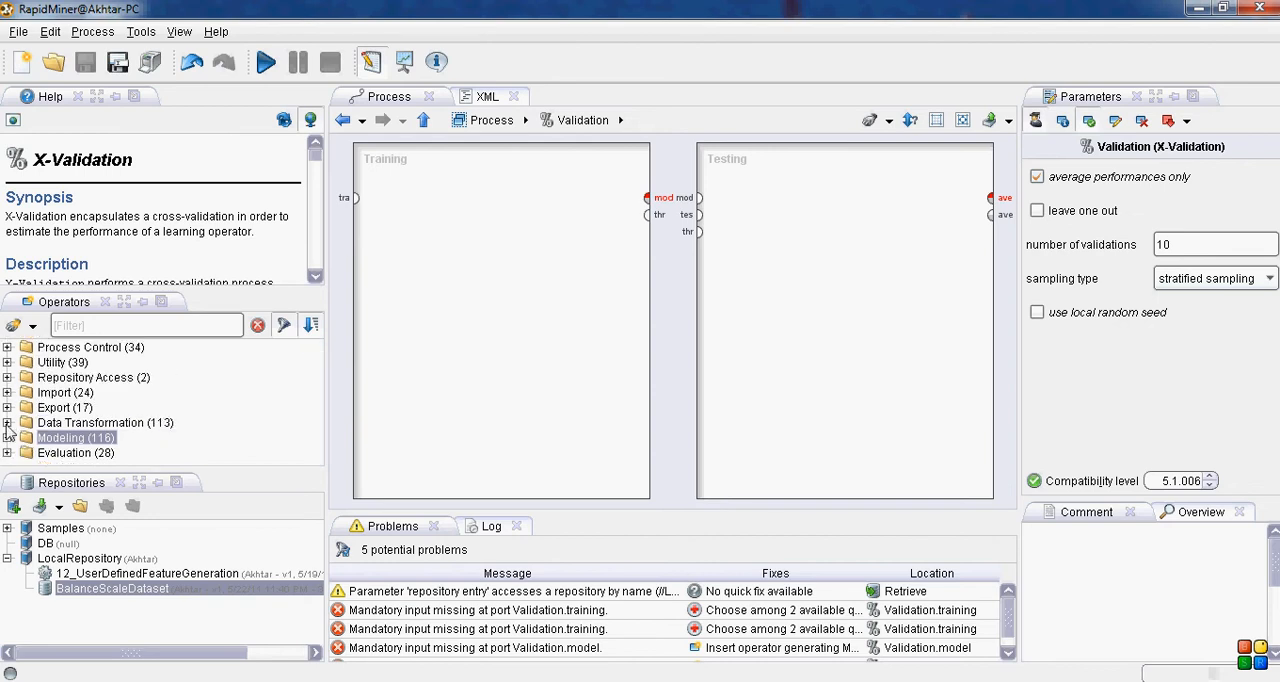
pyautogui.click(8, 435)
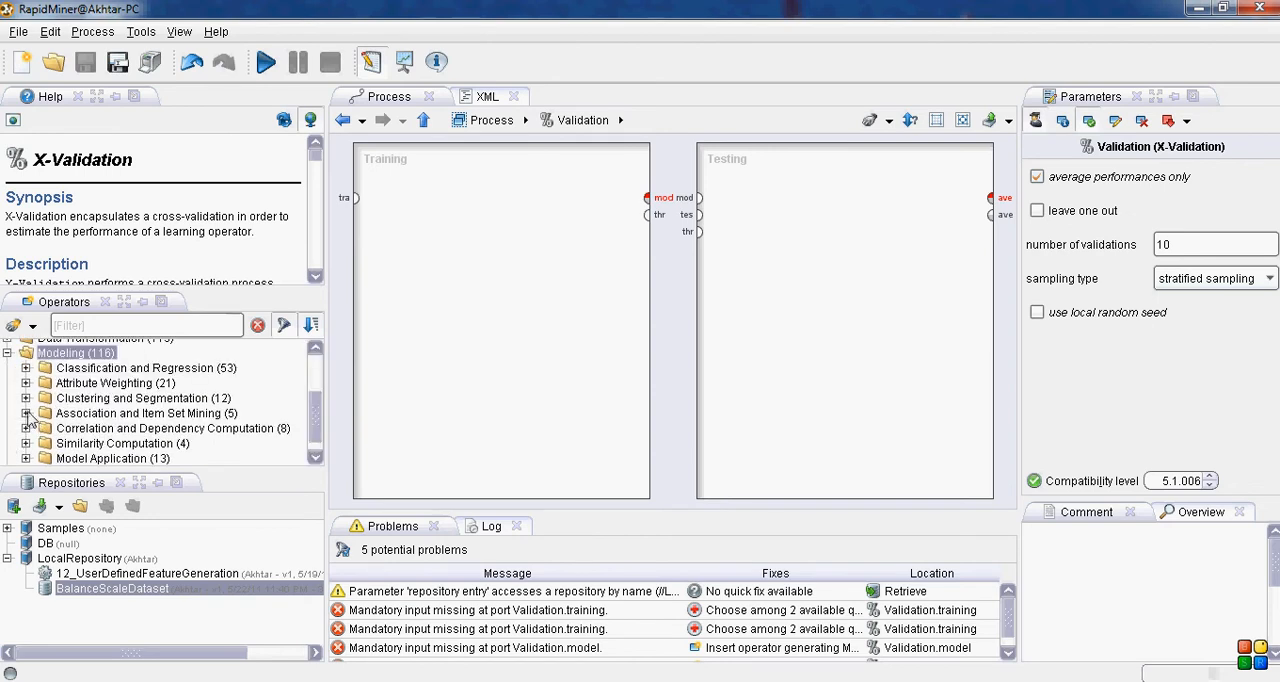
pyautogui.click(27, 369)
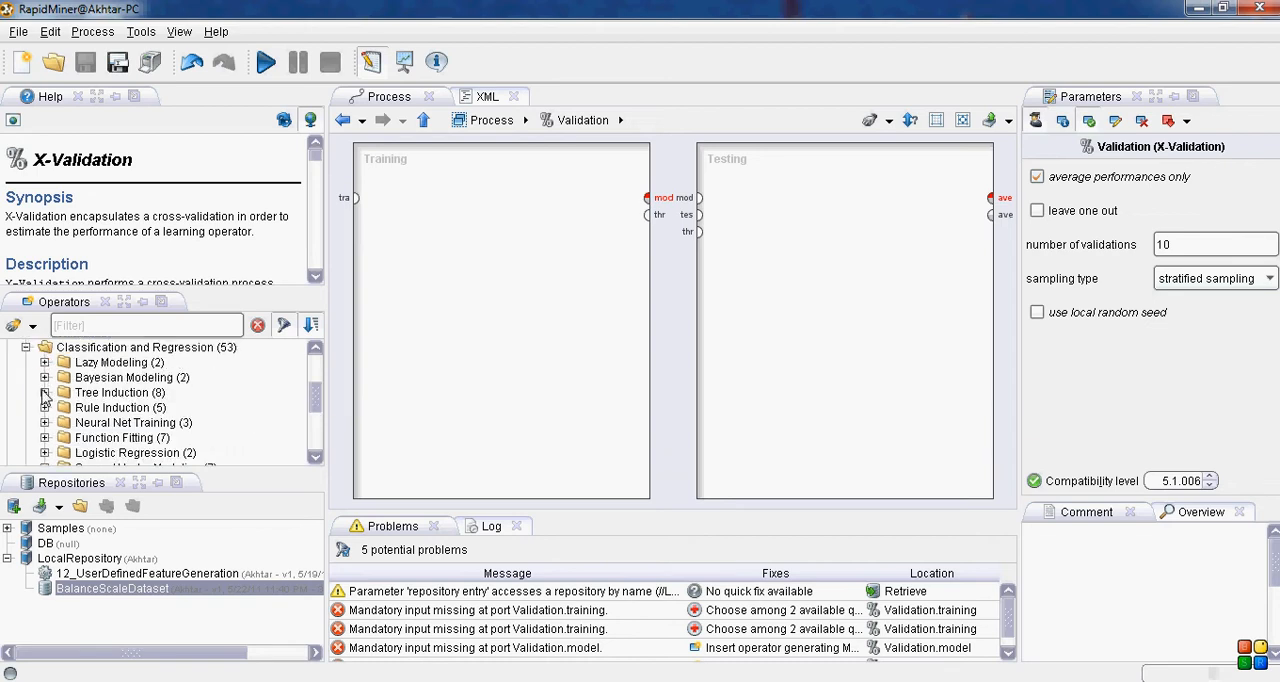
pyautogui.click(44, 393)
pyautogui.moveTo(106, 366); pyautogui.dragTo(455, 210)
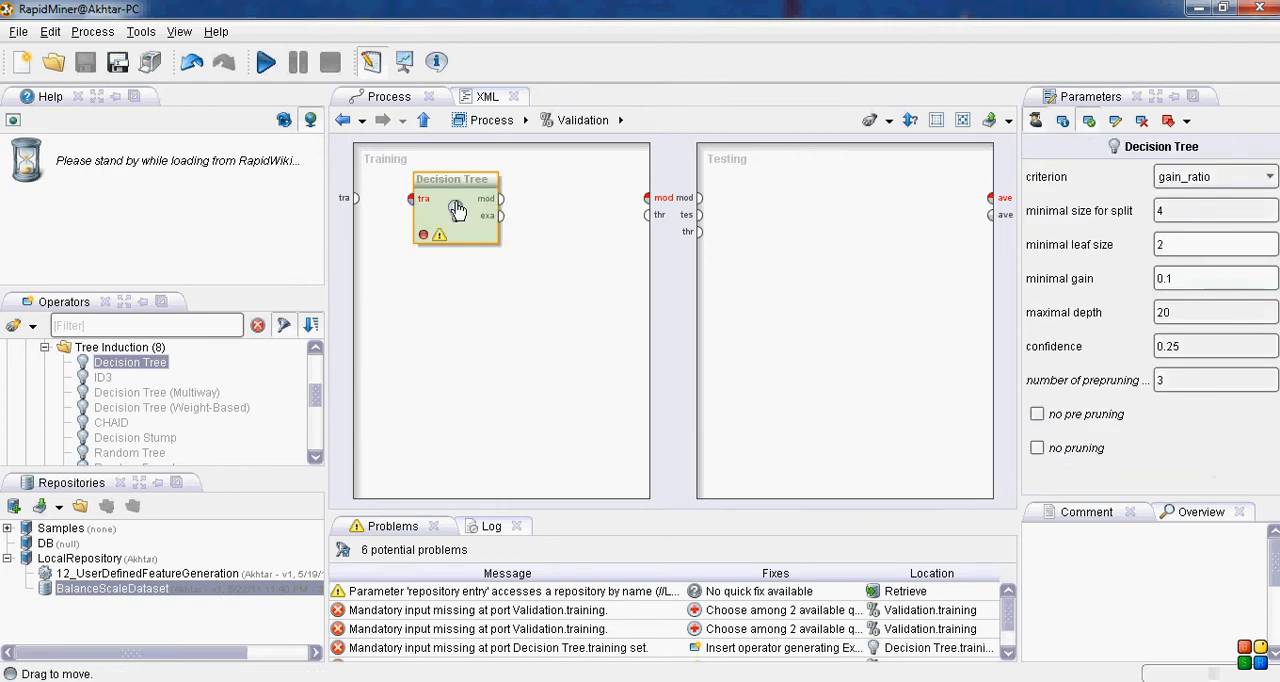
# Step: Find the Apply Model operator with the filter "apply" and add it to the Testing area
pyautogui.click(100, 325)
pyautogui.write('aplp')
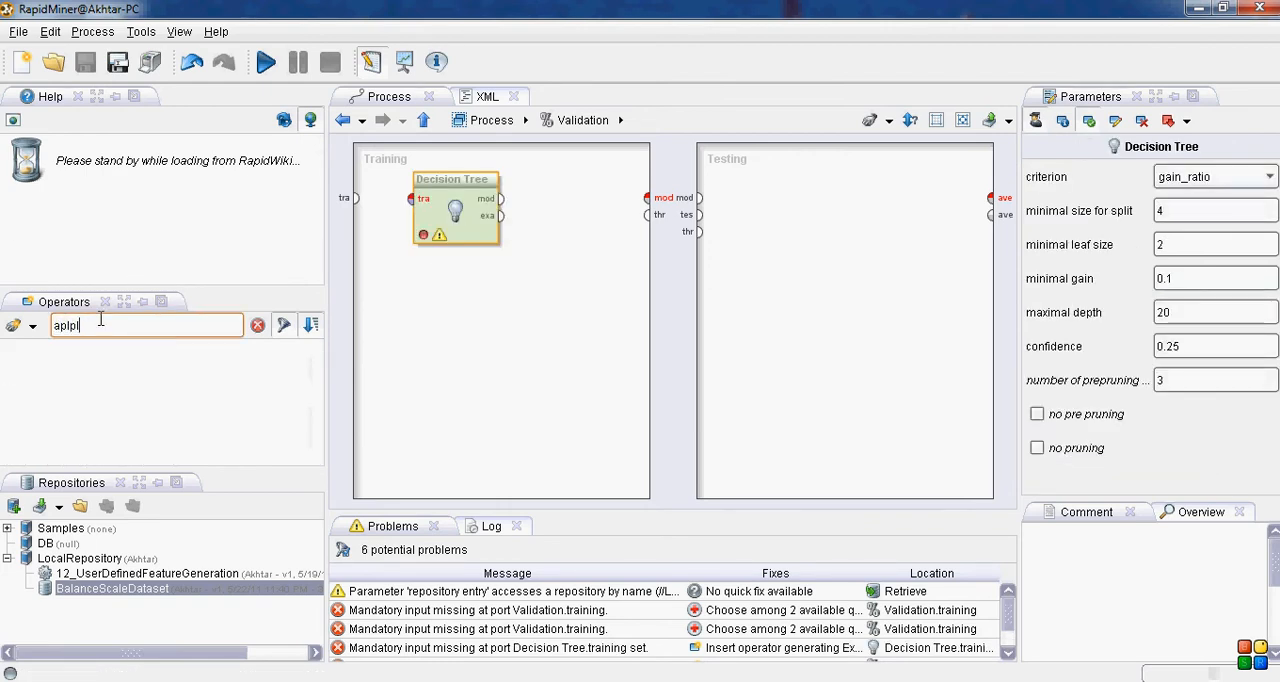
pyautogui.write('l')
pyautogui.press('BackSpace')
pyautogui.press('BackSpace')
pyautogui.press('BackSpace')
pyautogui.write('ply')
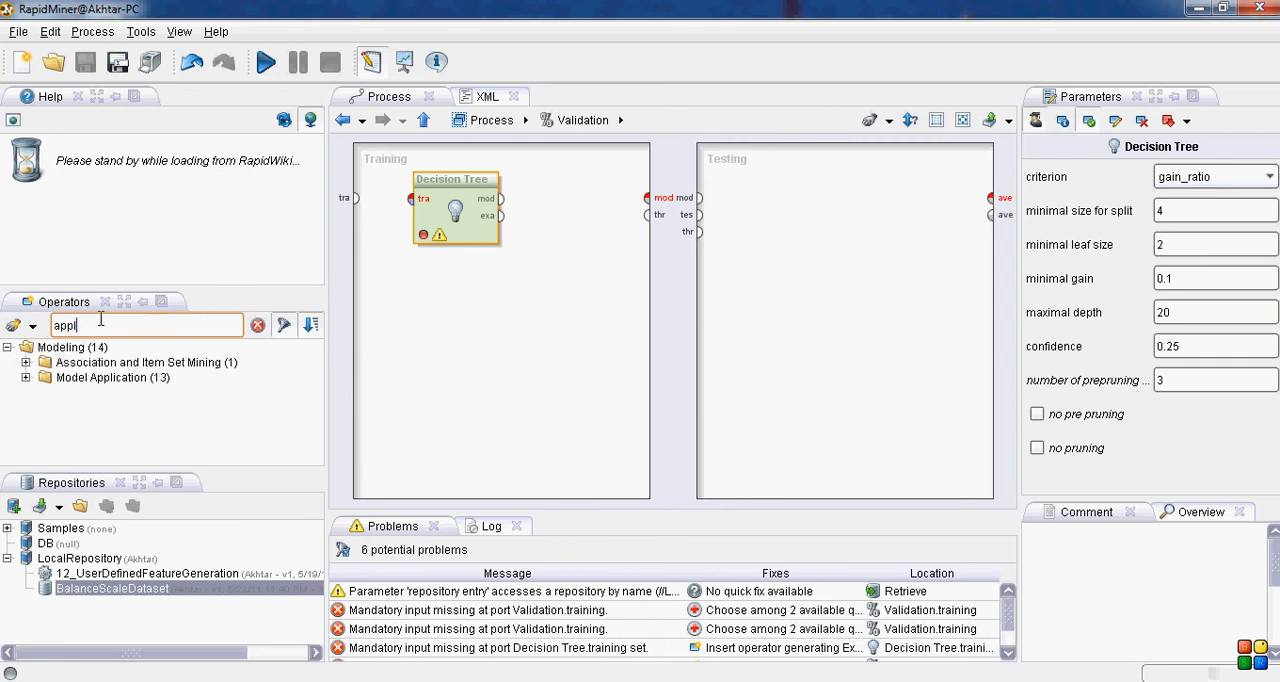
pyautogui.moveTo(105, 437); pyautogui.dragTo(778, 220)
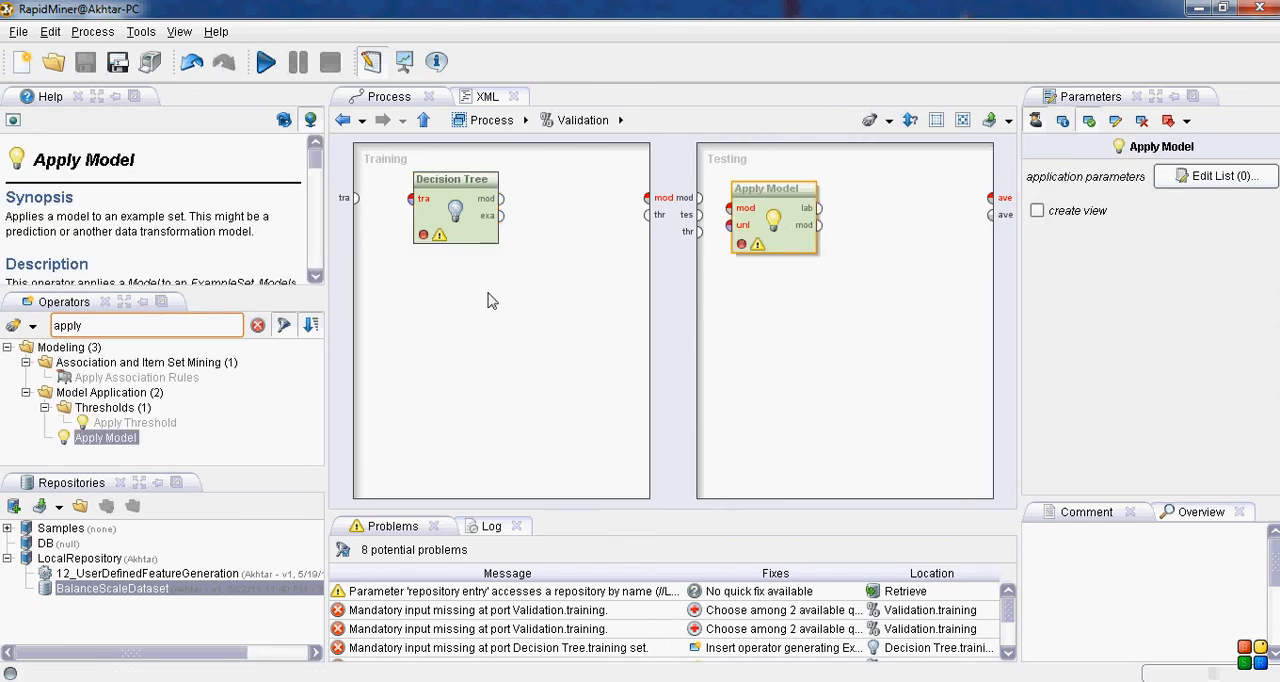
# Step: Filter the operators by "per" and add the Performance operator from Performance Measurement to the Testing area beside Apply Model
pyautogui.doubleClick(112, 326)
pyautogui.write('per')
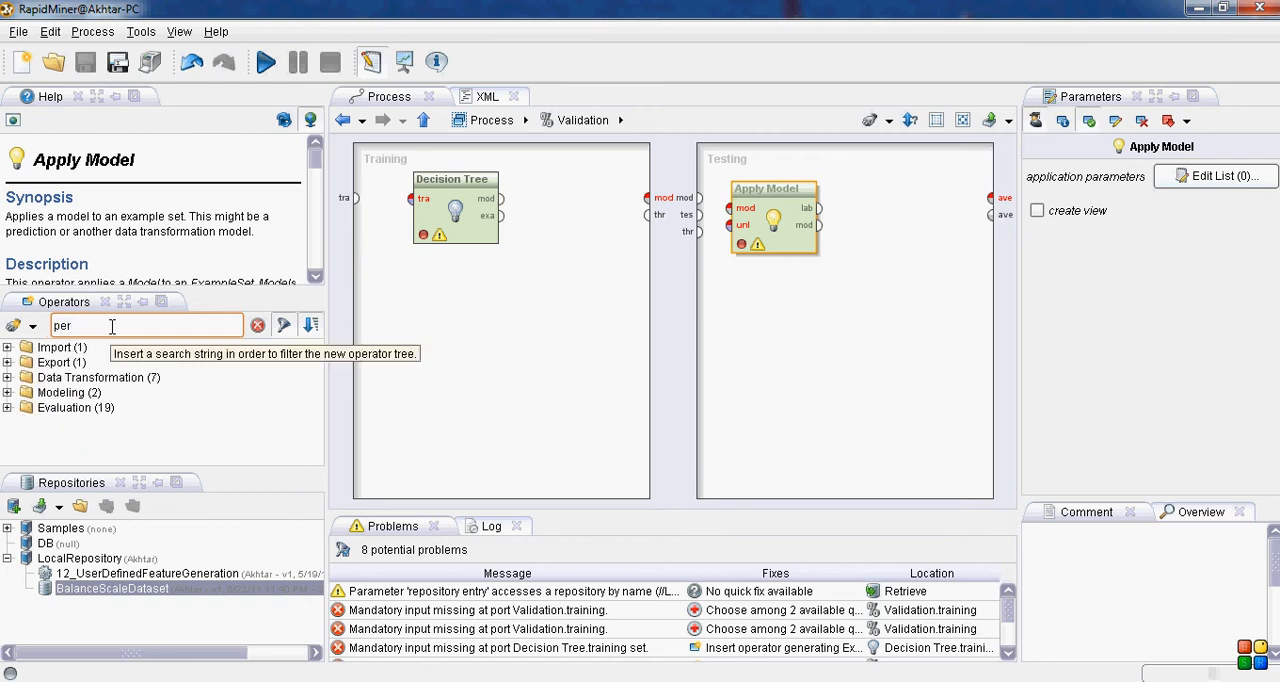
pyautogui.click(7, 407)
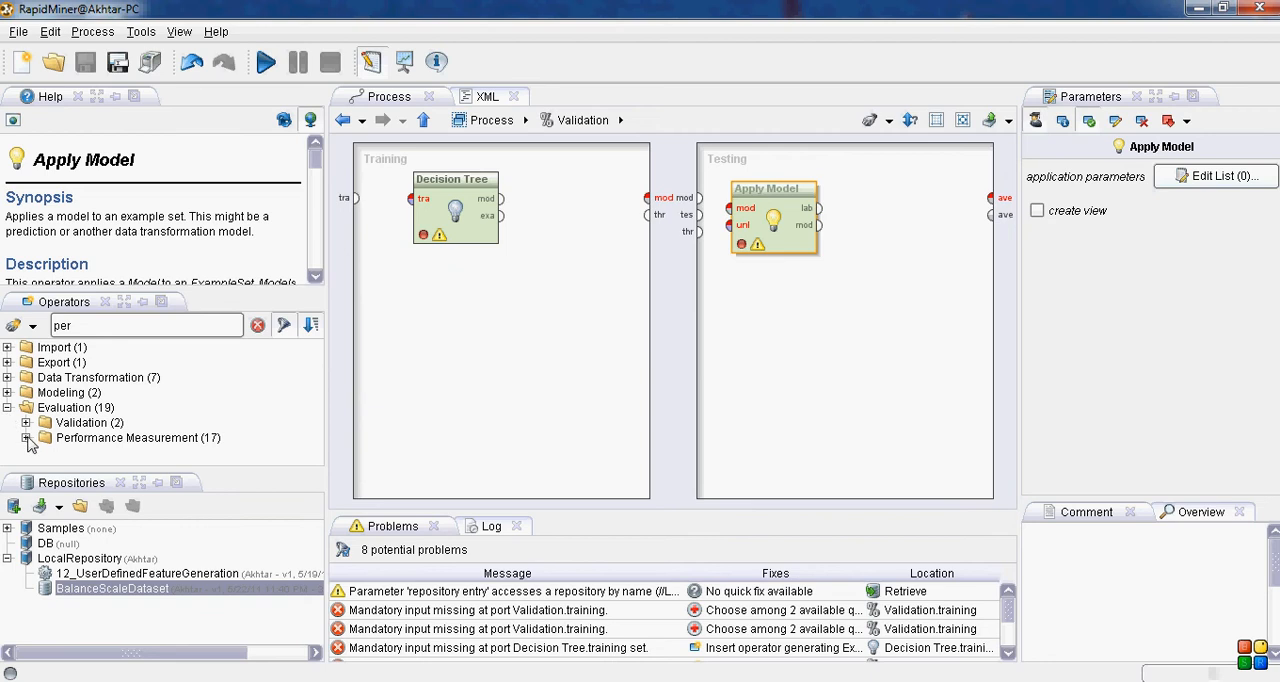
pyautogui.click(27, 437)
pyautogui.moveTo(100, 408); pyautogui.dragTo(869, 207)
# Step: Connect the Training input to the Decision Tree and the tree's model output to the Training area's mod port
pyautogui.click(357, 199)
pyautogui.click(410, 198)
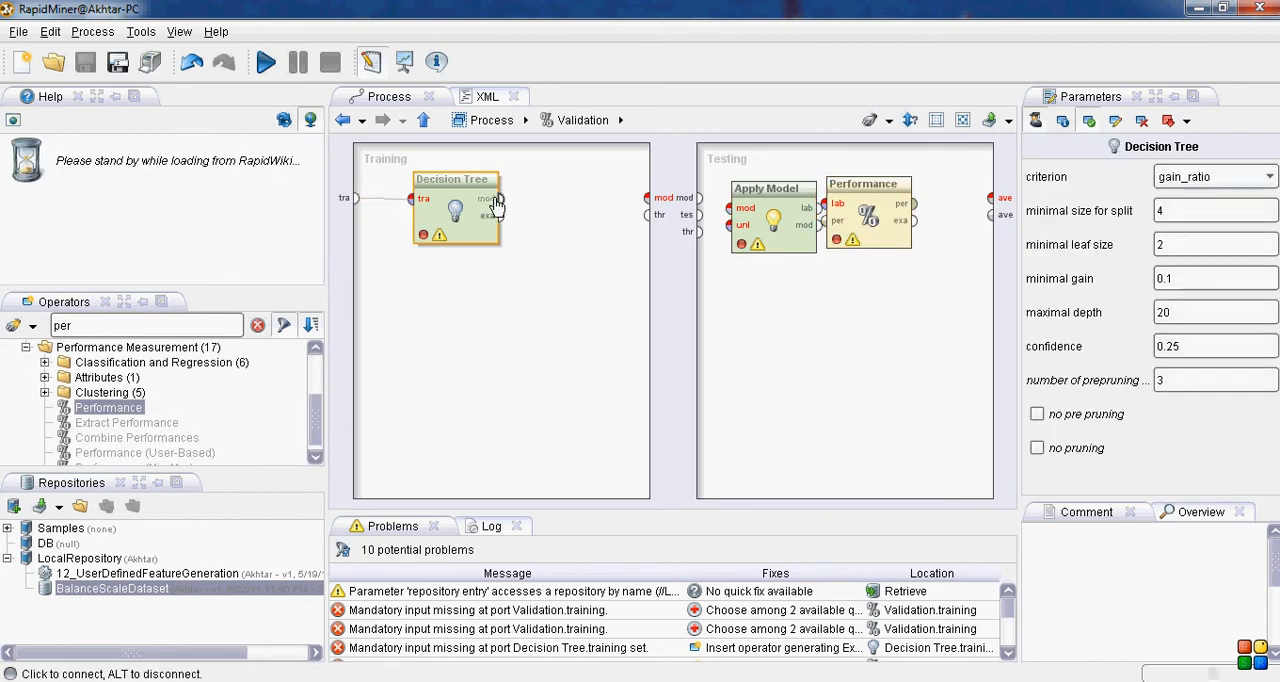
pyautogui.click(500, 198)
pyautogui.click(648, 198)
# Step: Wire the model and test set into Apply Model, its labelled output into Performance and the result to ave, lining up the operators
pyautogui.moveTo(866, 205); pyautogui.dragTo(896, 210)
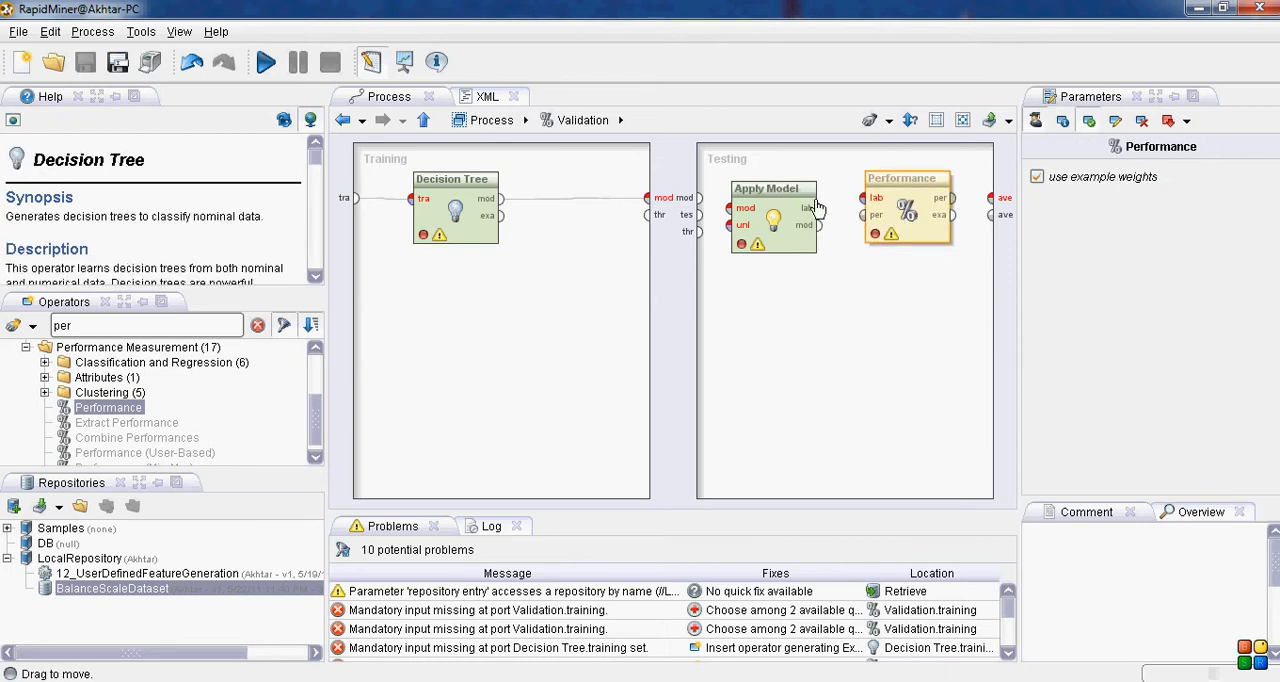
pyautogui.click(700, 199)
pyautogui.click(729, 208)
pyautogui.click(691, 215)
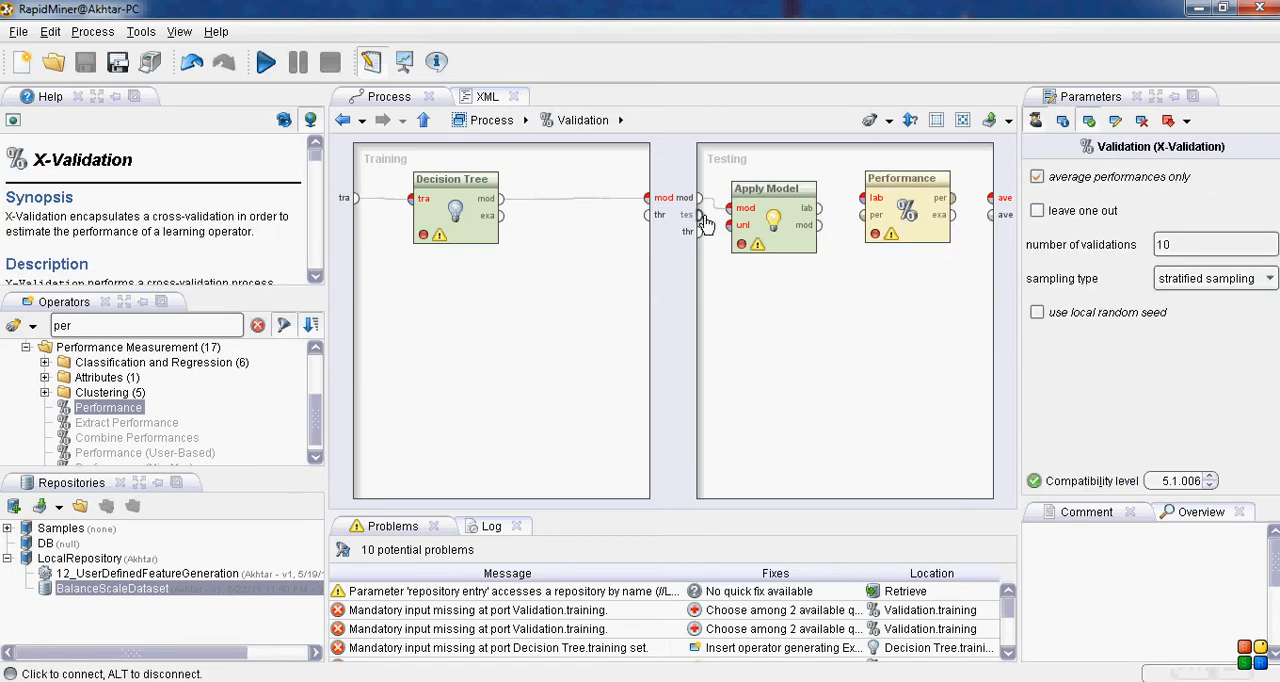
pyautogui.click(729, 224)
pyautogui.click(818, 208)
pyautogui.click(862, 198)
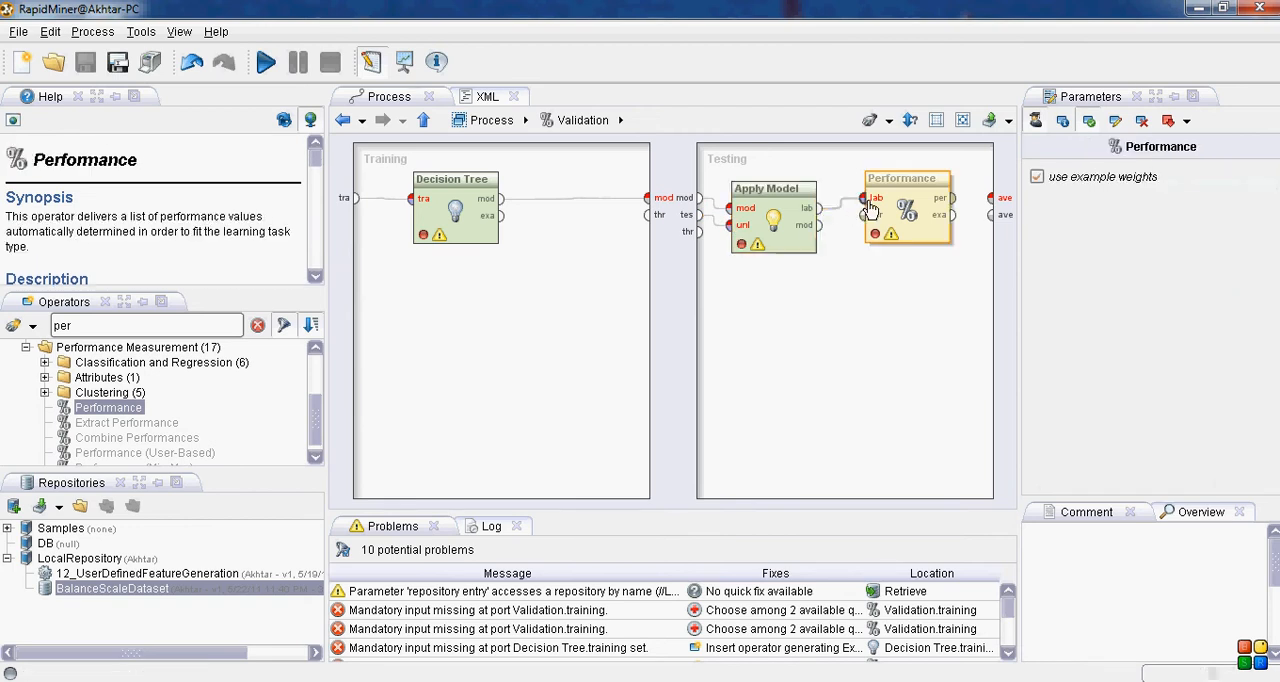
pyautogui.click(952, 198)
pyautogui.click(990, 198)
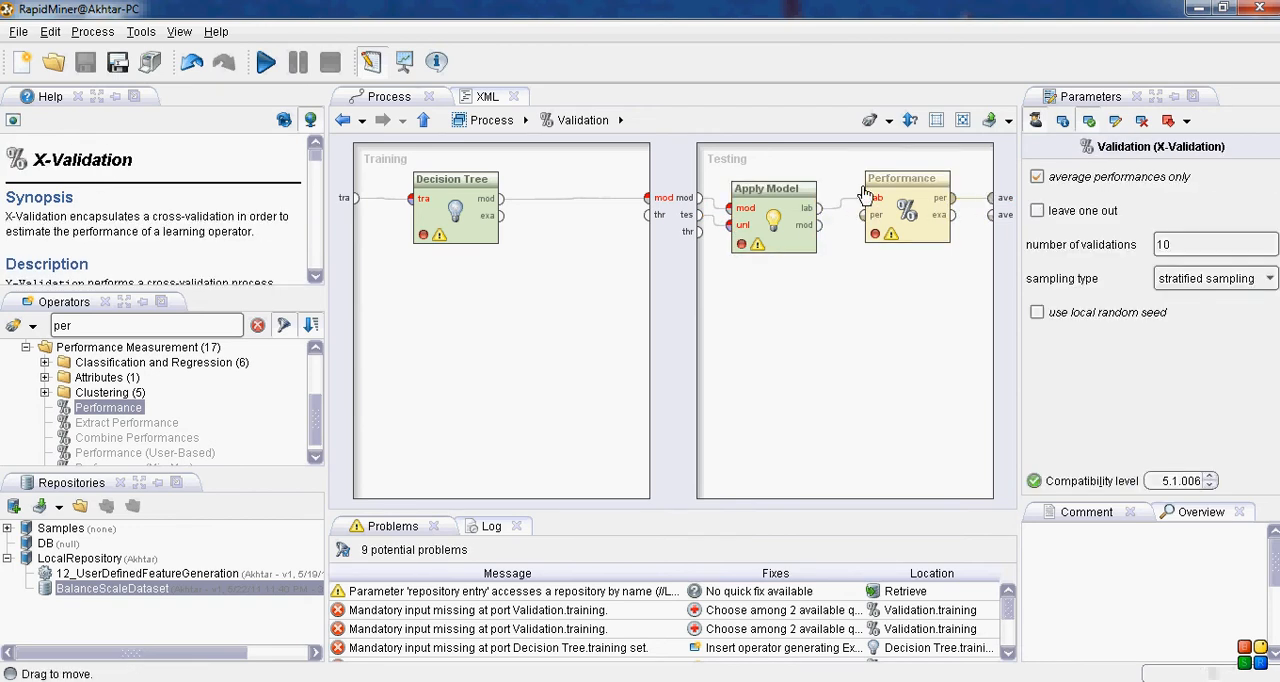
pyautogui.moveTo(780, 196); pyautogui.dragTo(788, 186)
pyautogui.moveTo(440, 181); pyautogui.dragTo(485, 182)
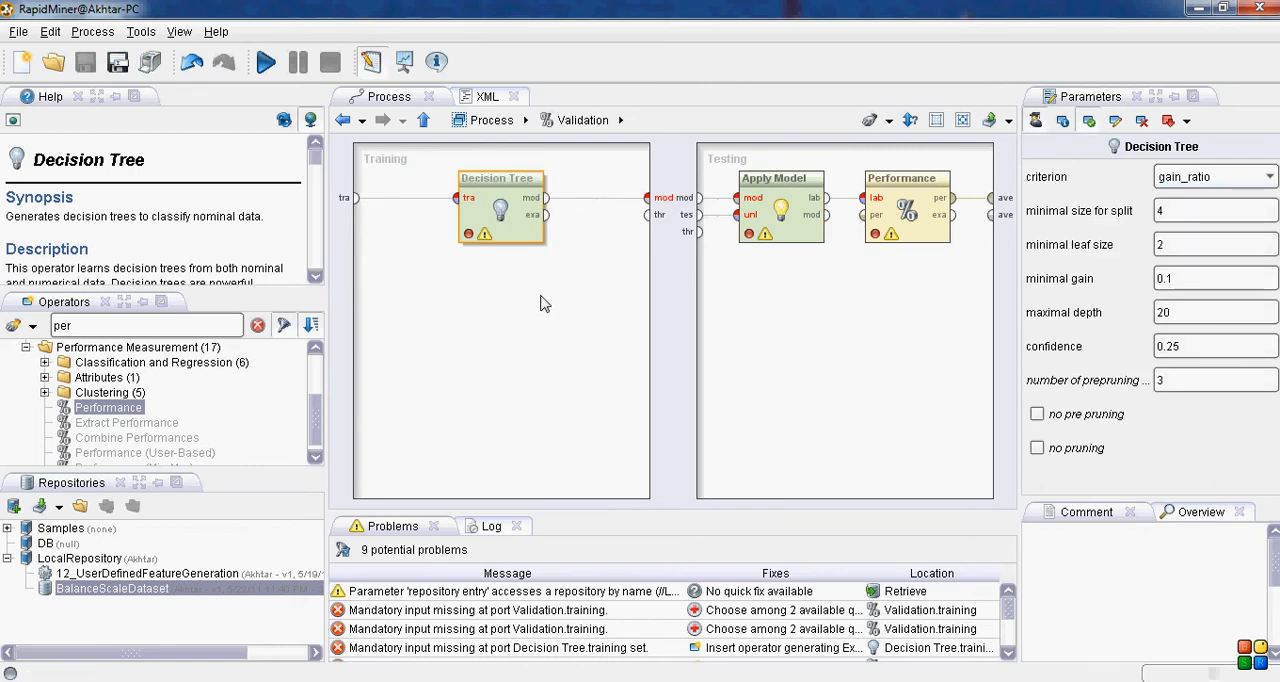
# Step: In the main process, connect Retrieve to Validation's training input, and Validation's mod, tra and first ave outputs to the result ports
pyautogui.click(424, 121)
pyautogui.moveTo(586, 238); pyautogui.dragTo(672, 189)
pyautogui.moveTo(454, 246); pyautogui.dragTo(645, 199)
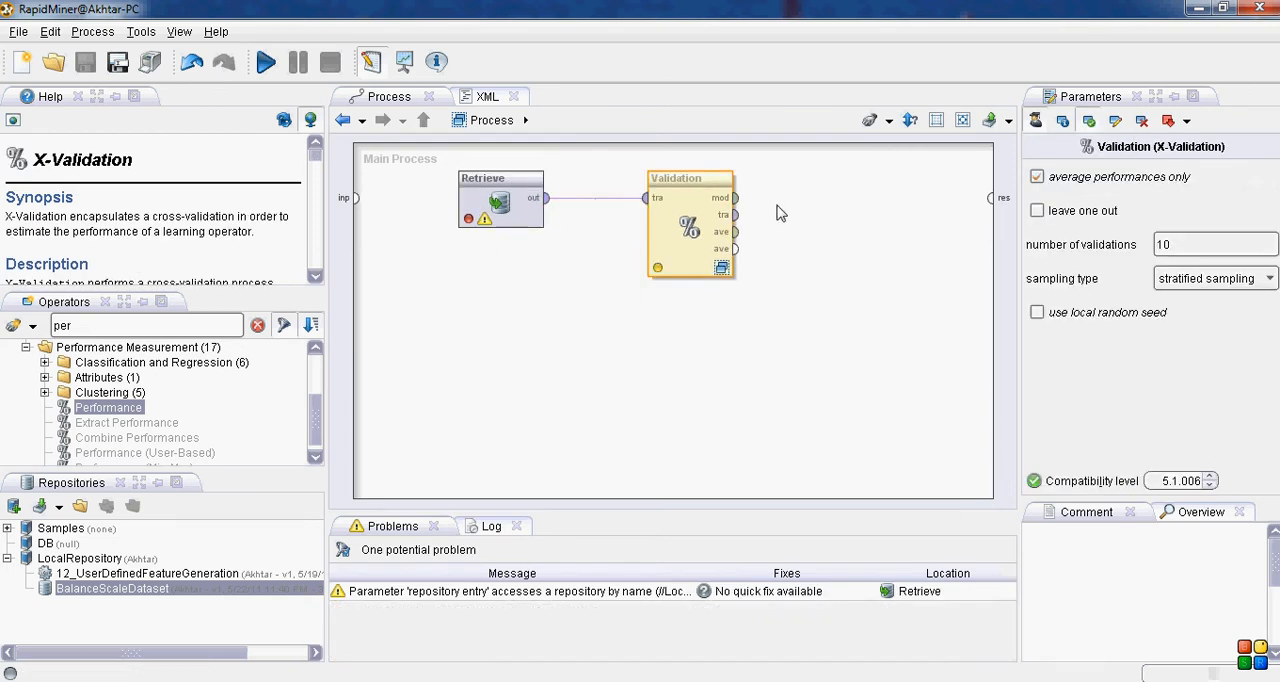
pyautogui.moveTo(735, 198); pyautogui.dragTo(990, 215)
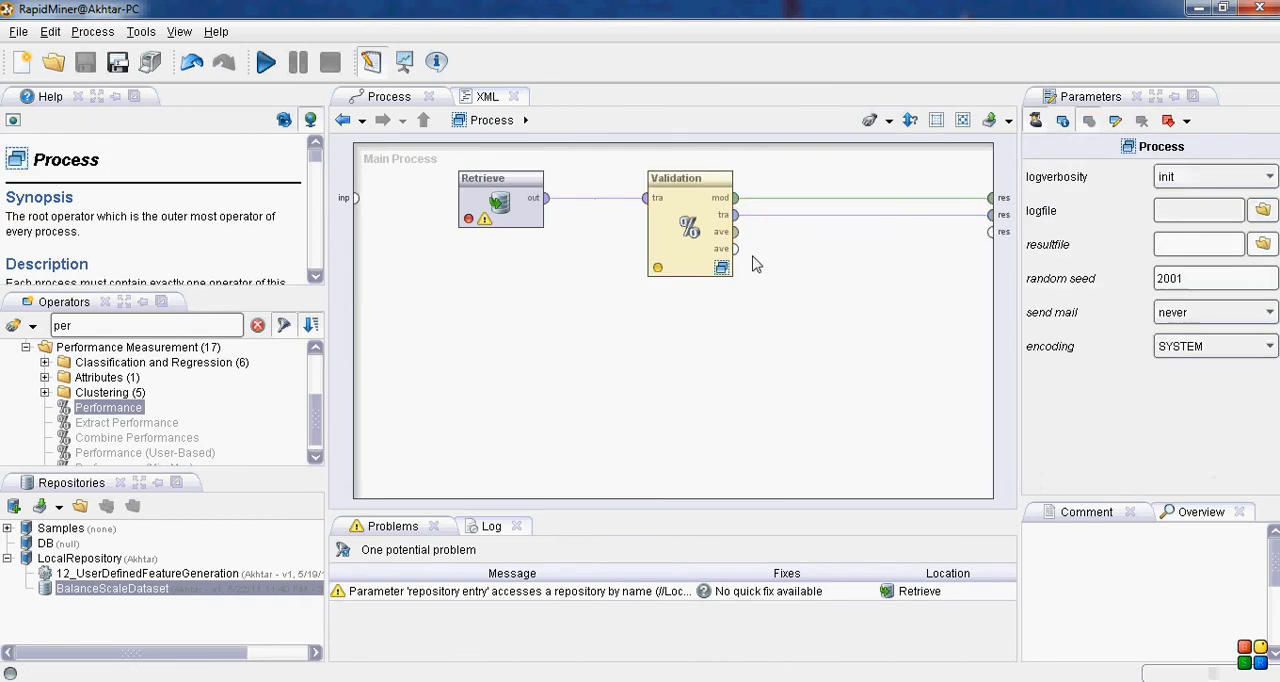
pyautogui.moveTo(735, 231); pyautogui.dragTo(990, 233)
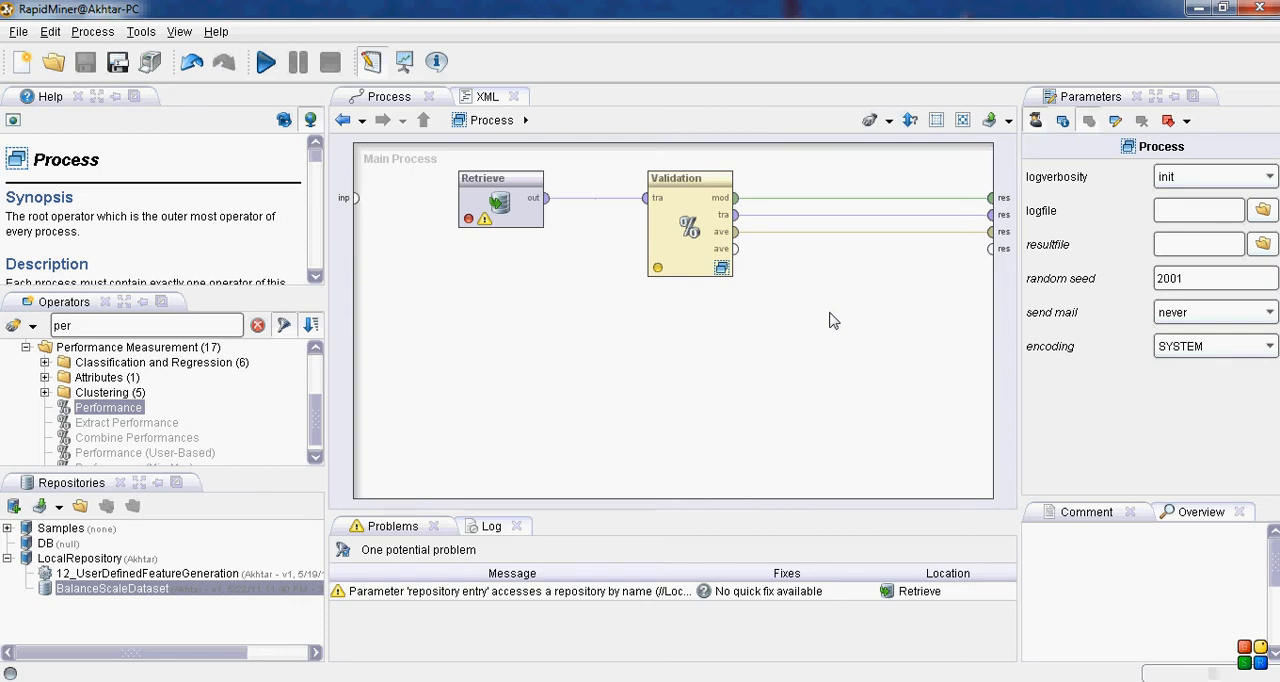
# Step: Inside Validation, examine the Decision Tree's criterion, minimal split size, leaf size and gain parameters along with their help descriptions
pyautogui.doubleClick(724, 270)
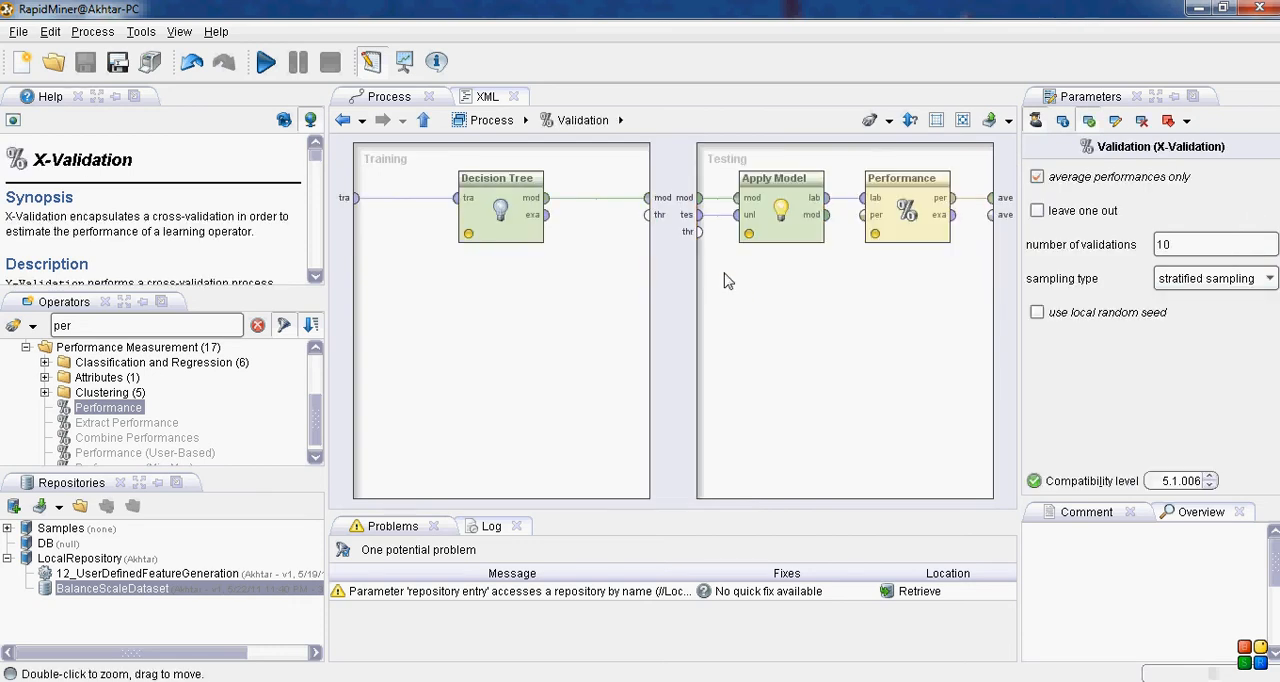
pyautogui.click(514, 199)
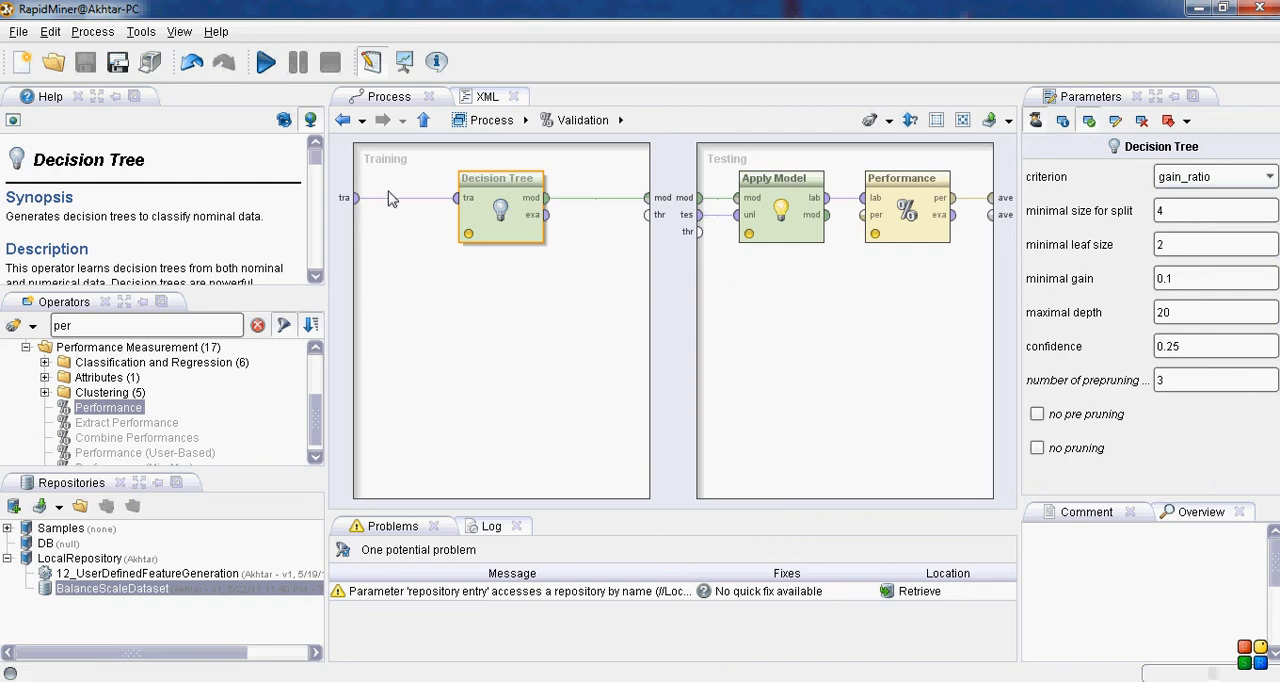
pyautogui.moveTo(318, 168); pyautogui.dragTo(318, 240)
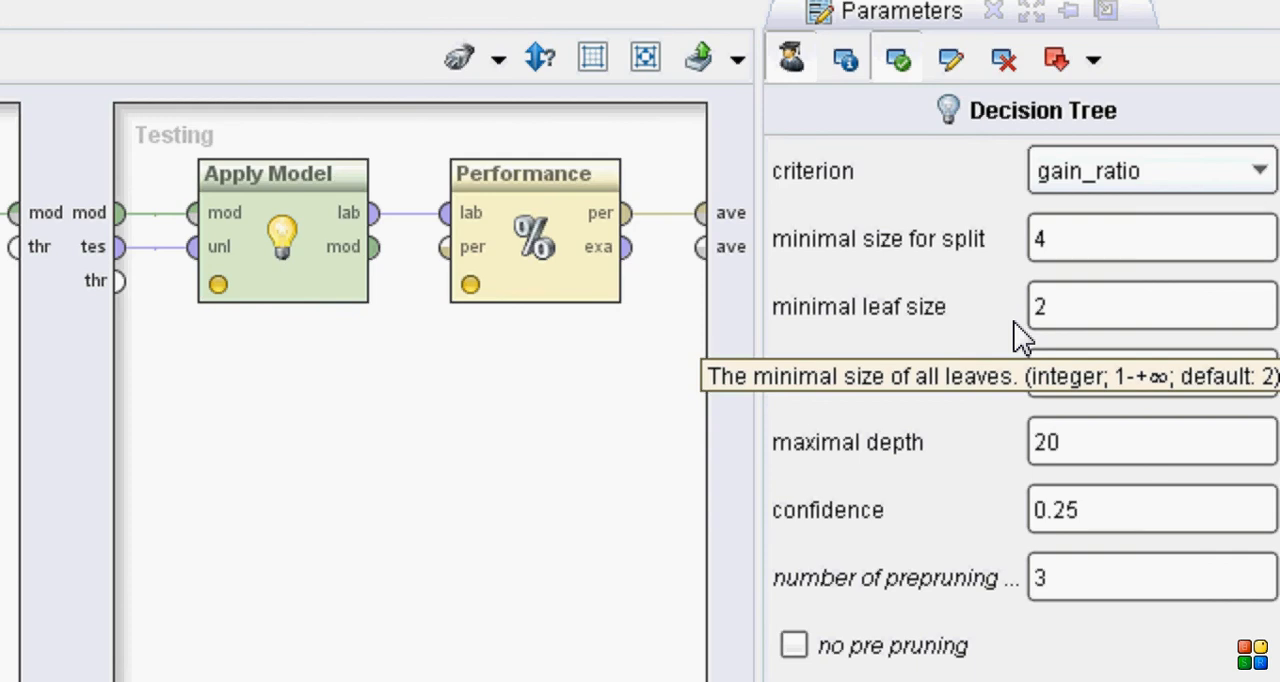
pyautogui.click(1133, 186)
pyautogui.click(1135, 212)
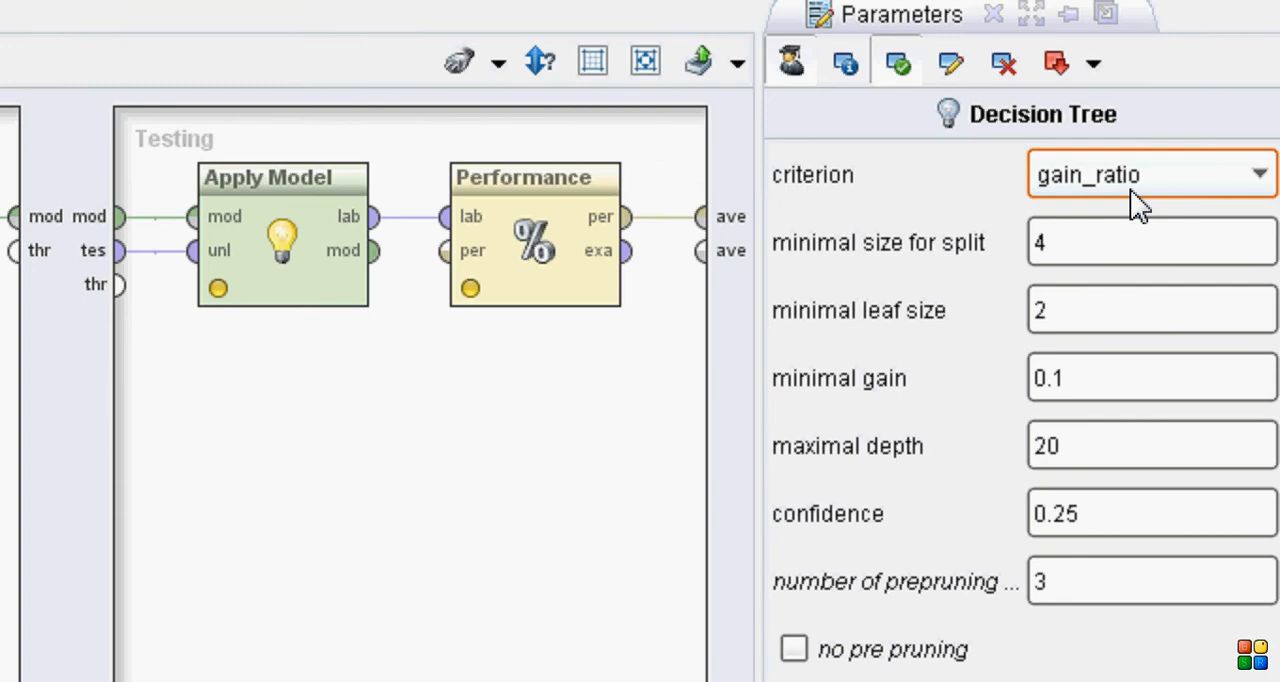
pyautogui.click(1069, 248)
pyautogui.moveTo(1069, 248); pyautogui.dragTo(1028, 258)
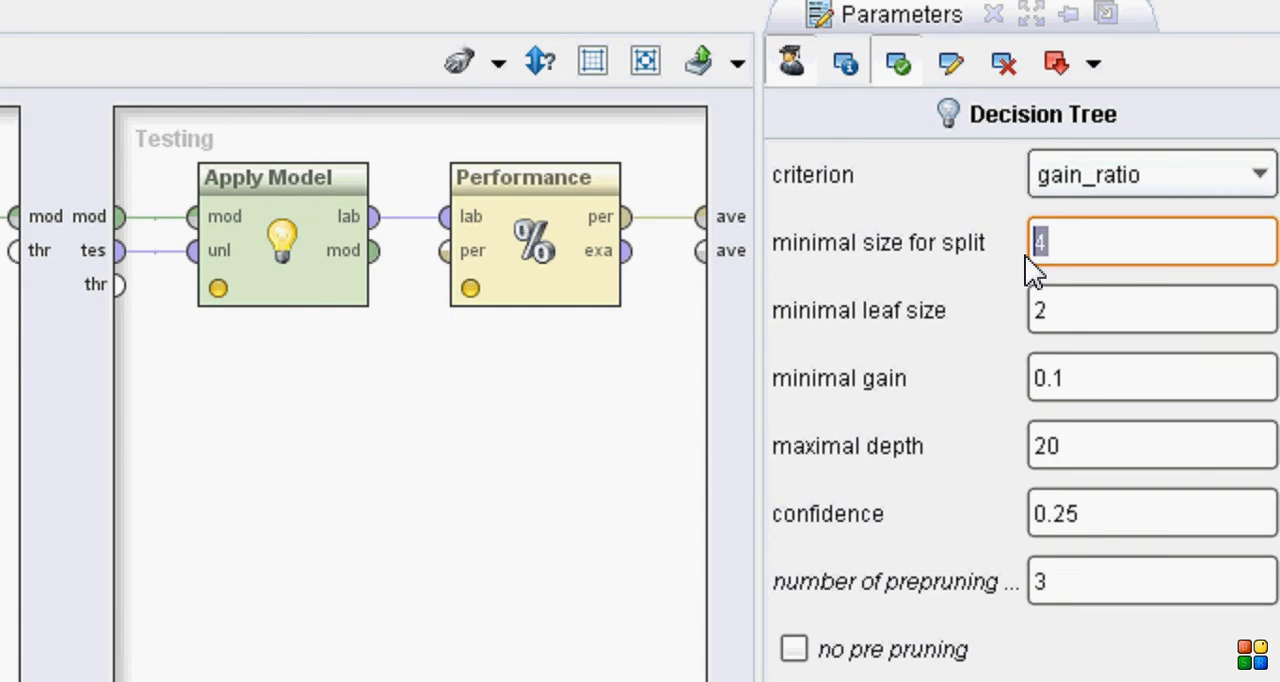
pyautogui.click(1089, 312)
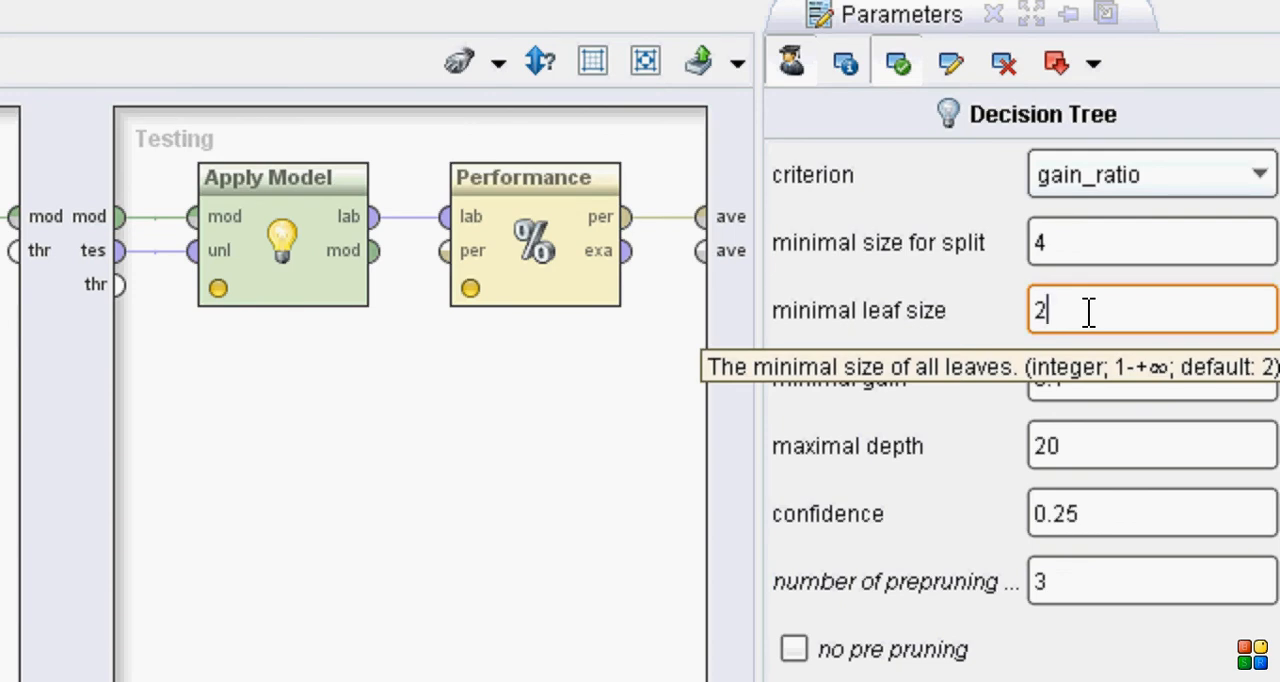
pyautogui.click(1089, 373)
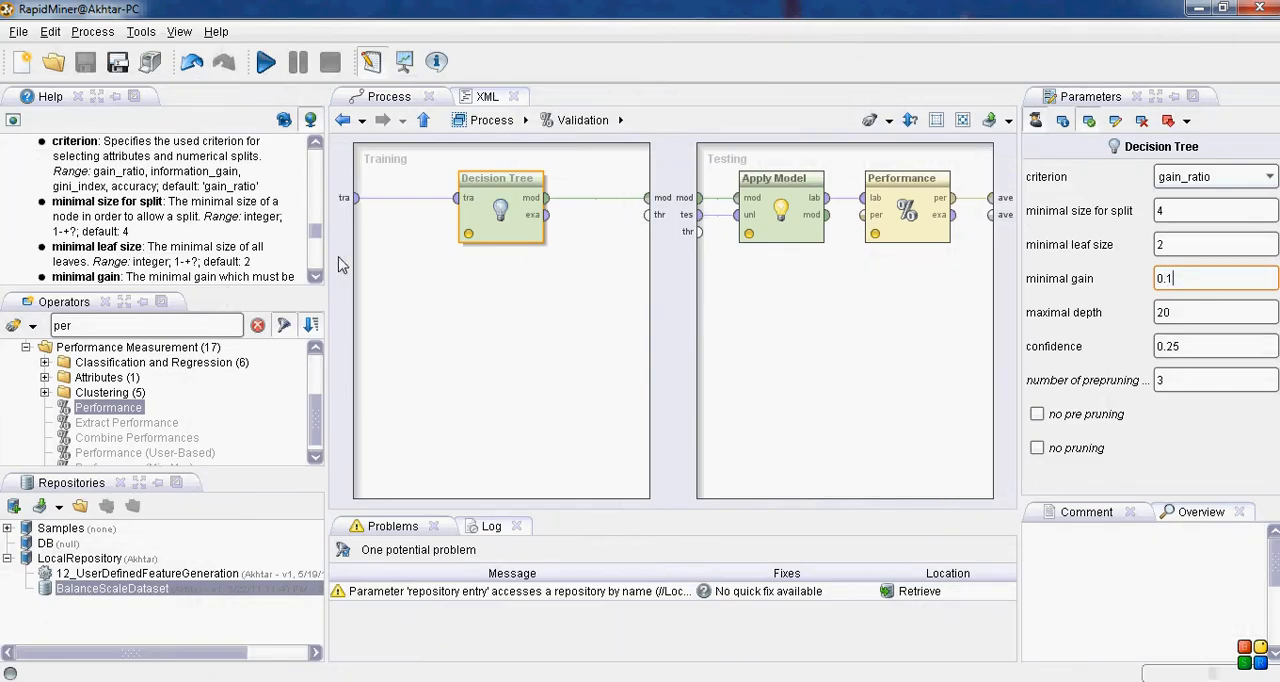
pyautogui.moveTo(318, 277); pyautogui.dragTo(318, 277)
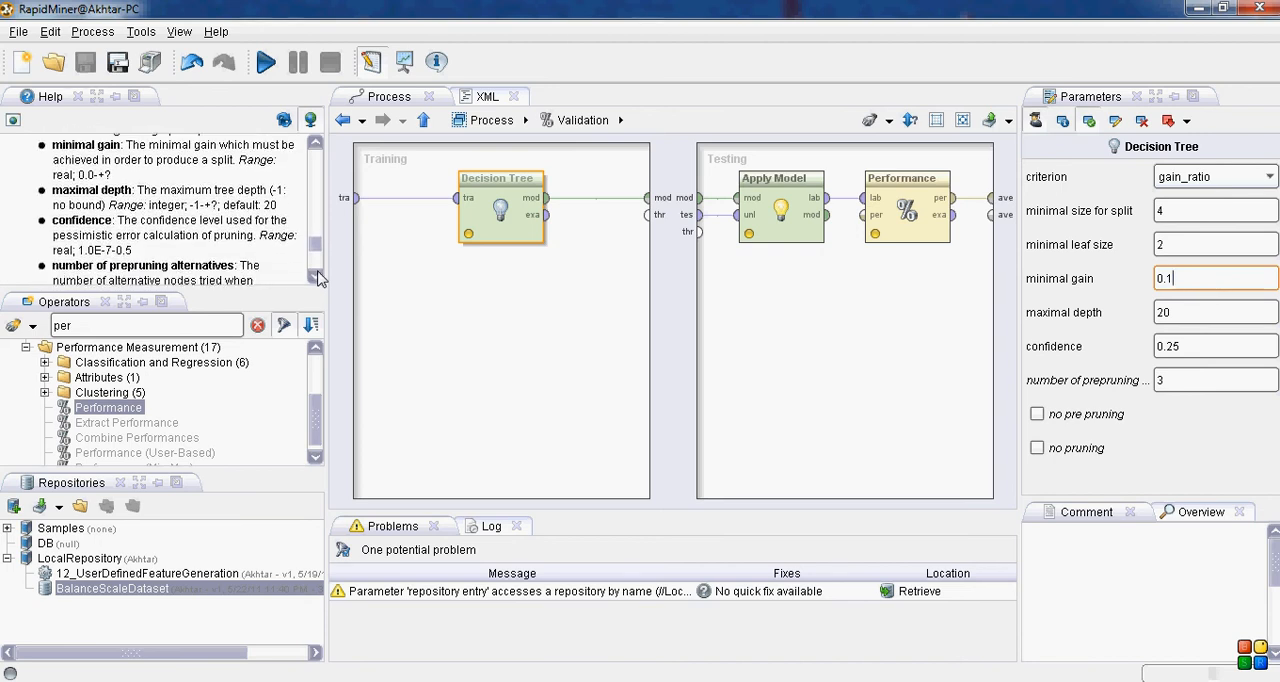
pyautogui.click(318, 278)
pyautogui.click(318, 278)
pyautogui.scroll(2, 318, 278)
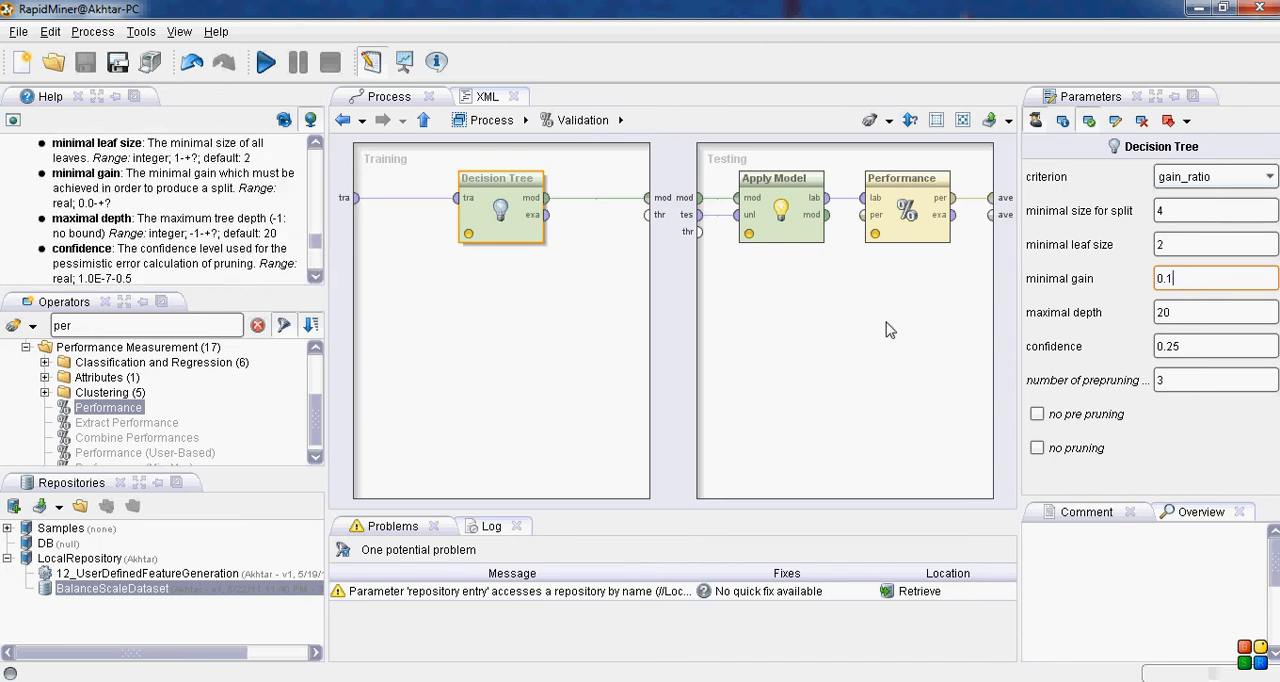
# Step: Review the Decision Tree's maximal depth and confidence parameters, and run the process to inspect the resulting tree graph
pyautogui.click(1196, 318)
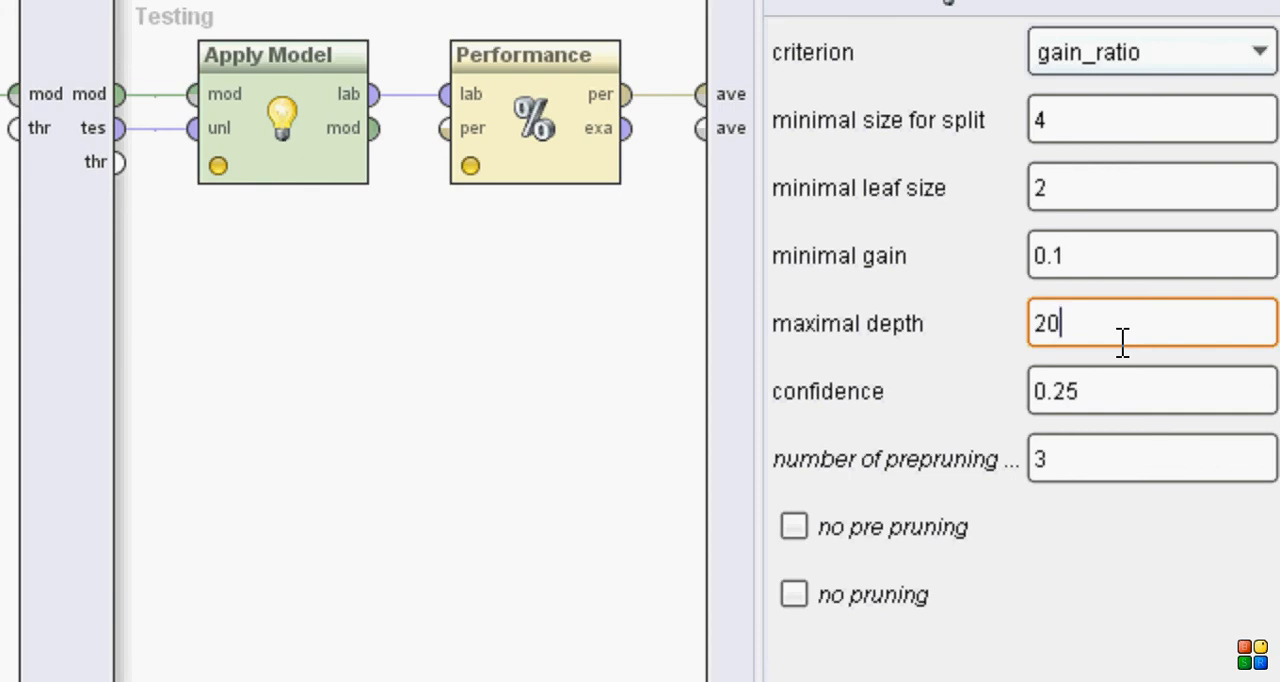
pyautogui.moveTo(1144, 385); pyautogui.dragTo(1013, 400)
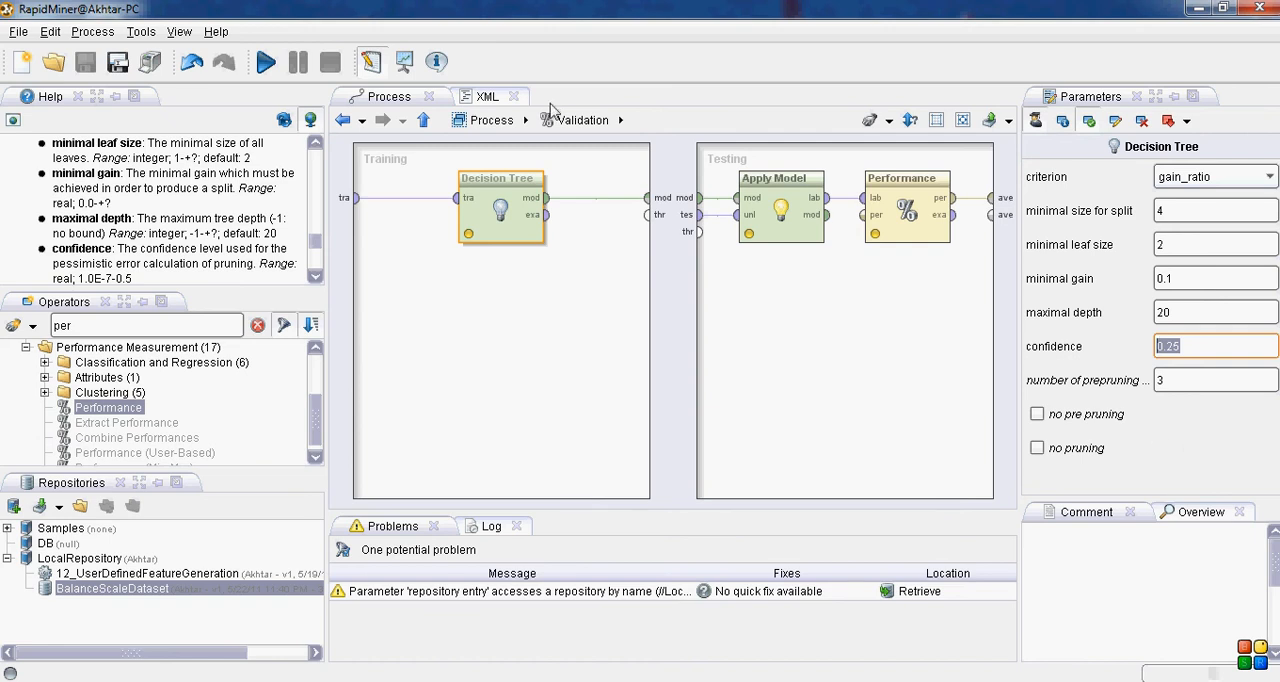
pyautogui.click(272, 70)
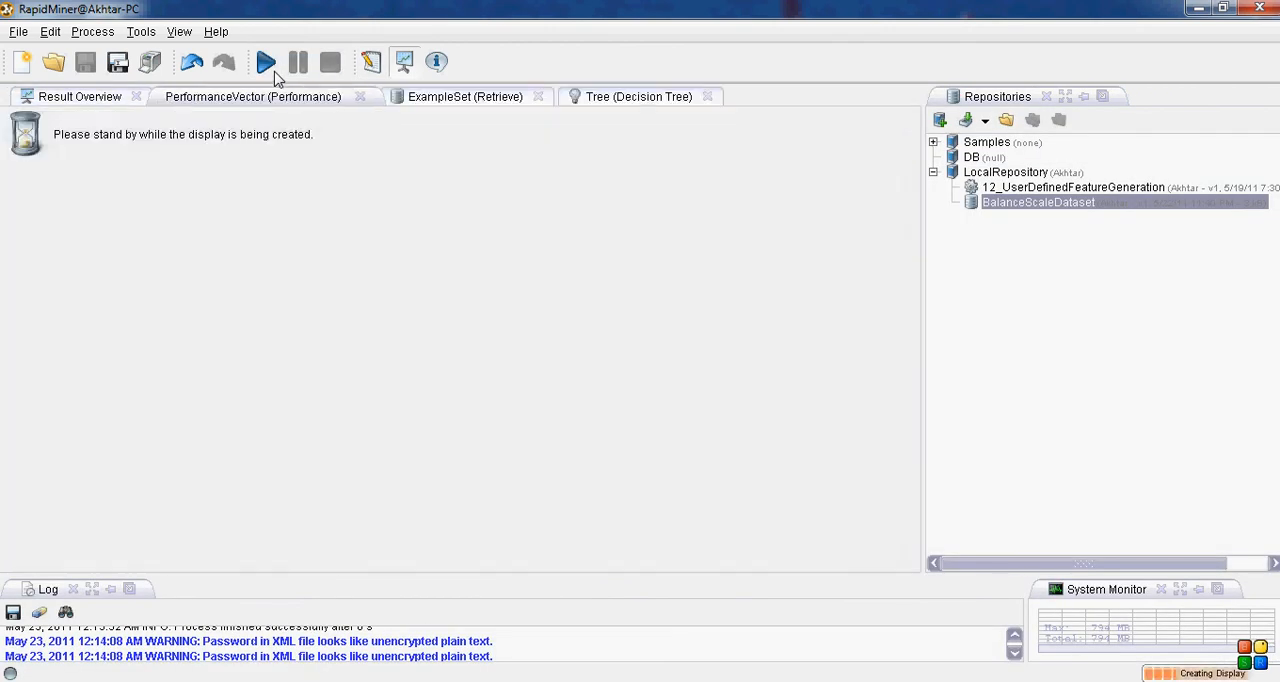
pyautogui.click(619, 100)
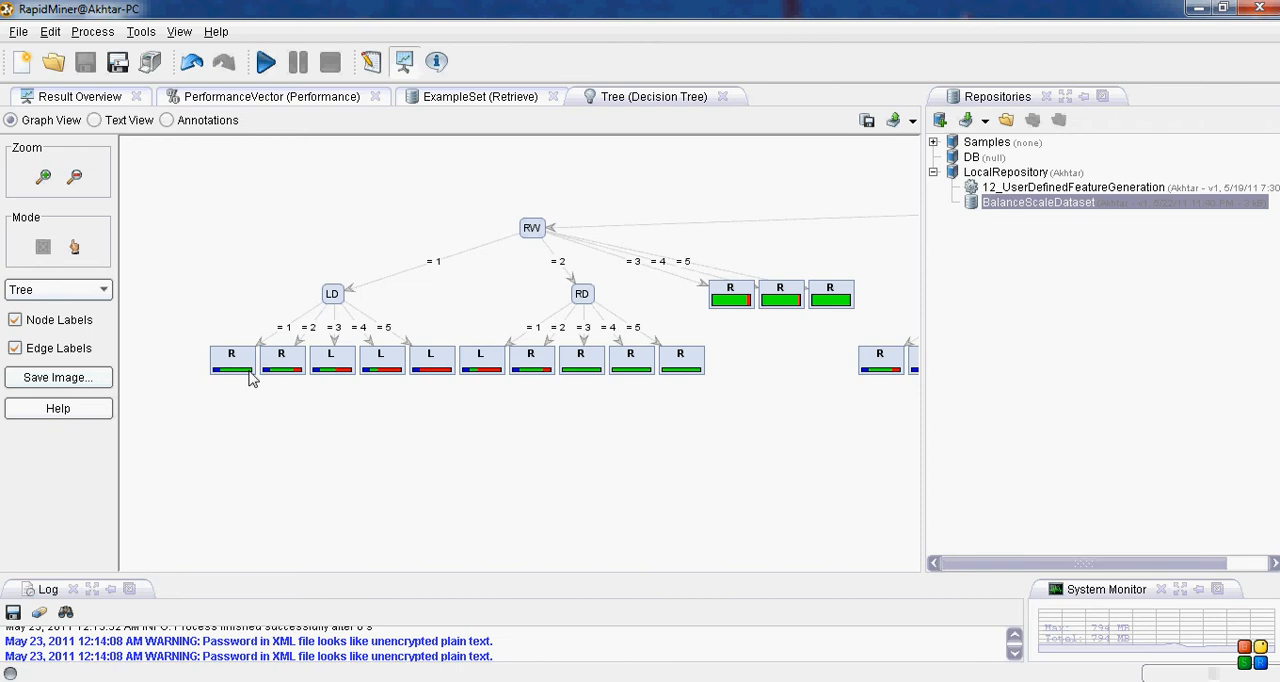
pyautogui.moveTo(288, 373)
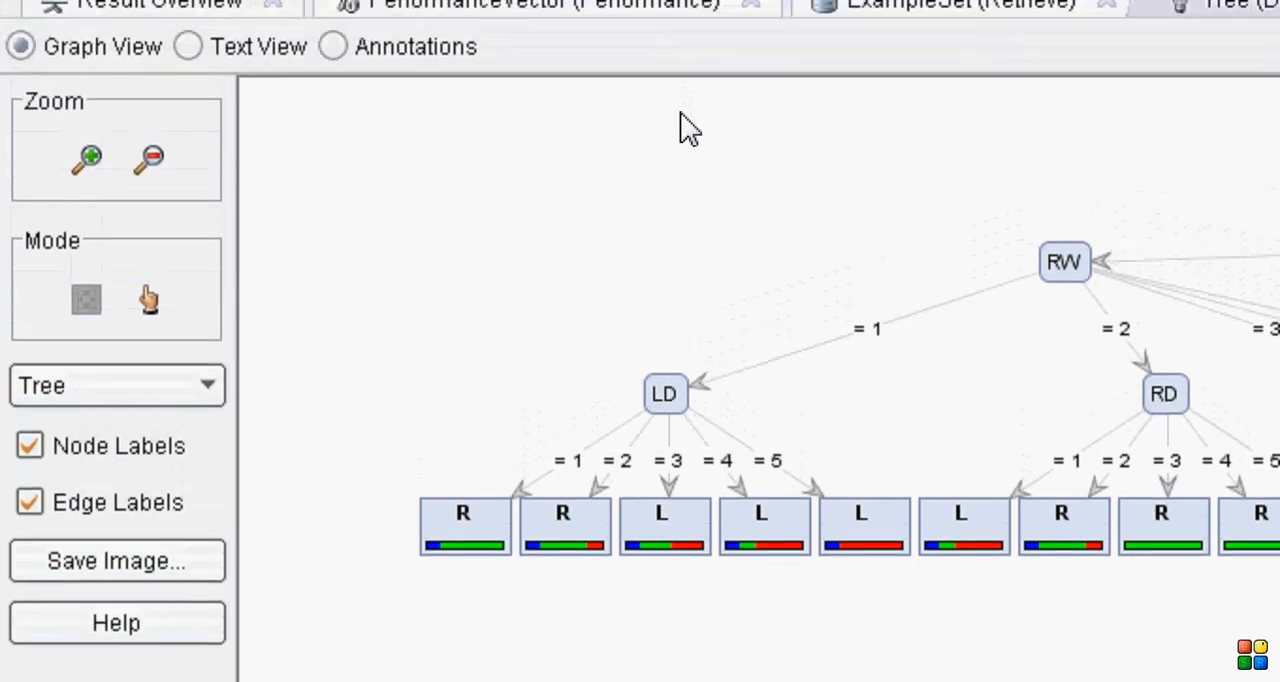
# Step: Set the Decision Tree's minimal leaf size to 1 and rerun the process to view the new tree
pyautogui.click(370, 62)
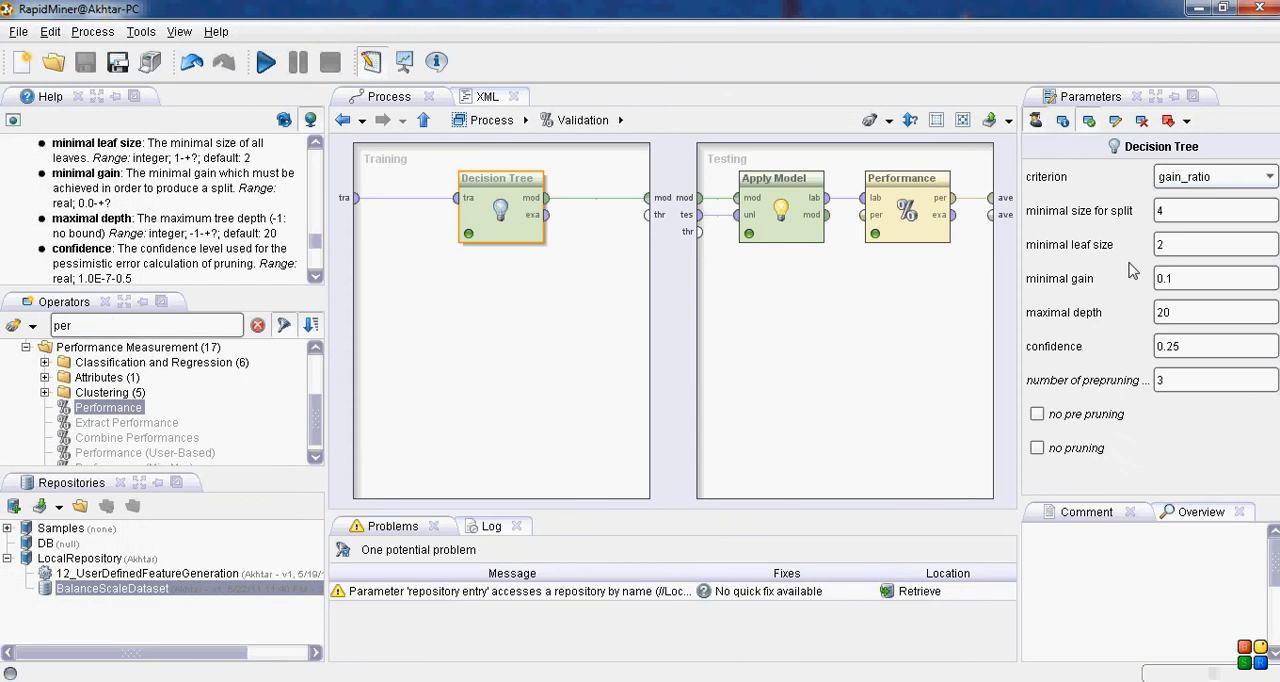
pyautogui.click(1176, 245)
pyautogui.press('BackSpace')
pyautogui.write('1')
pyautogui.click(268, 66)
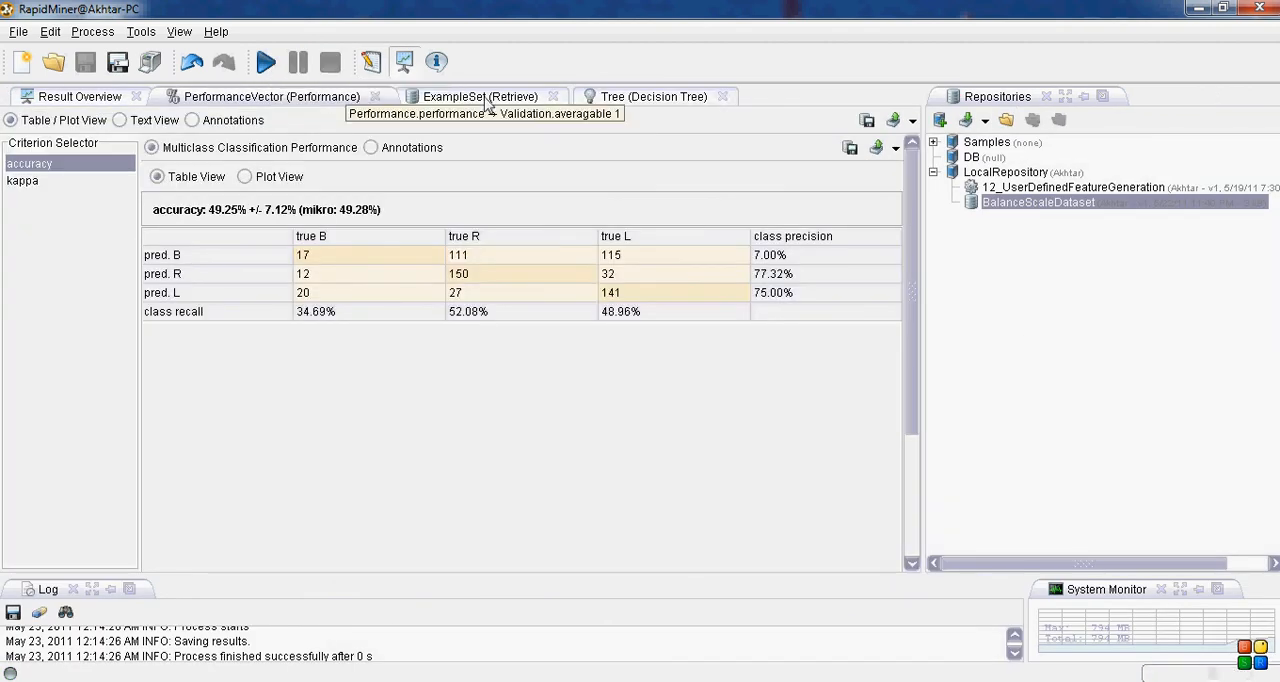
pyautogui.click(591, 95)
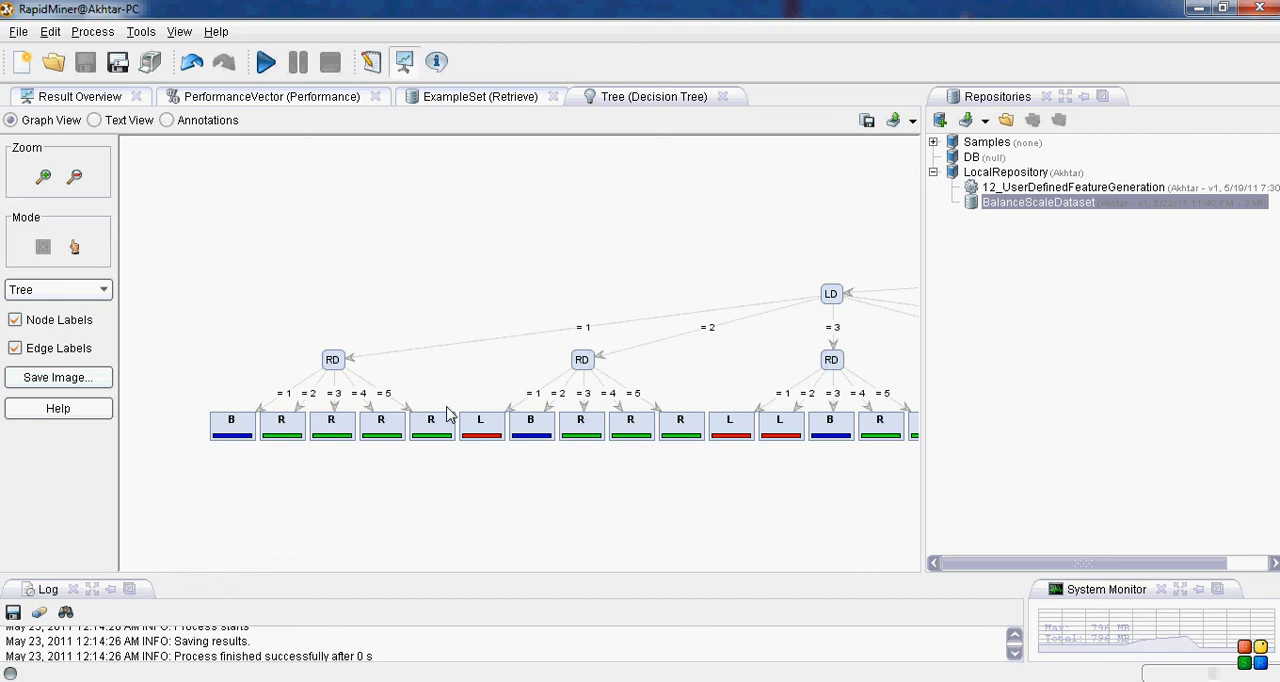
# Step: Change the decision tree graph's layout to Radial and zoom out to show more of it
pyautogui.click(97, 294)
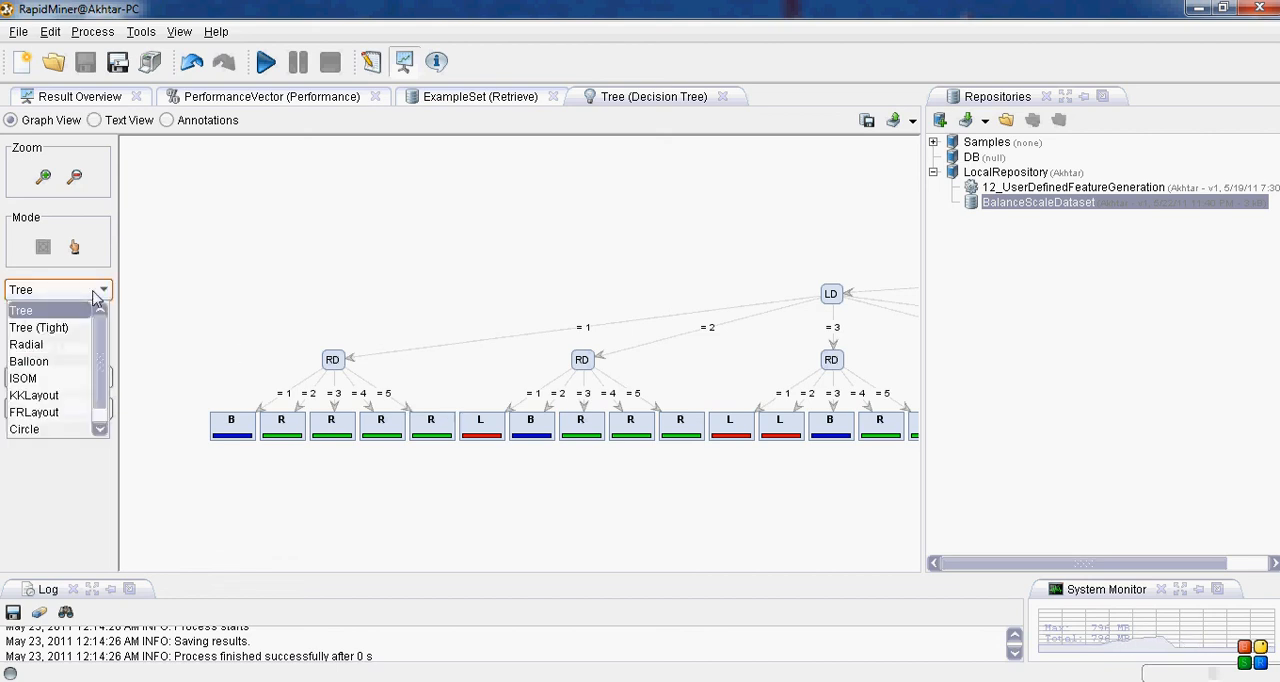
pyautogui.click(65, 346)
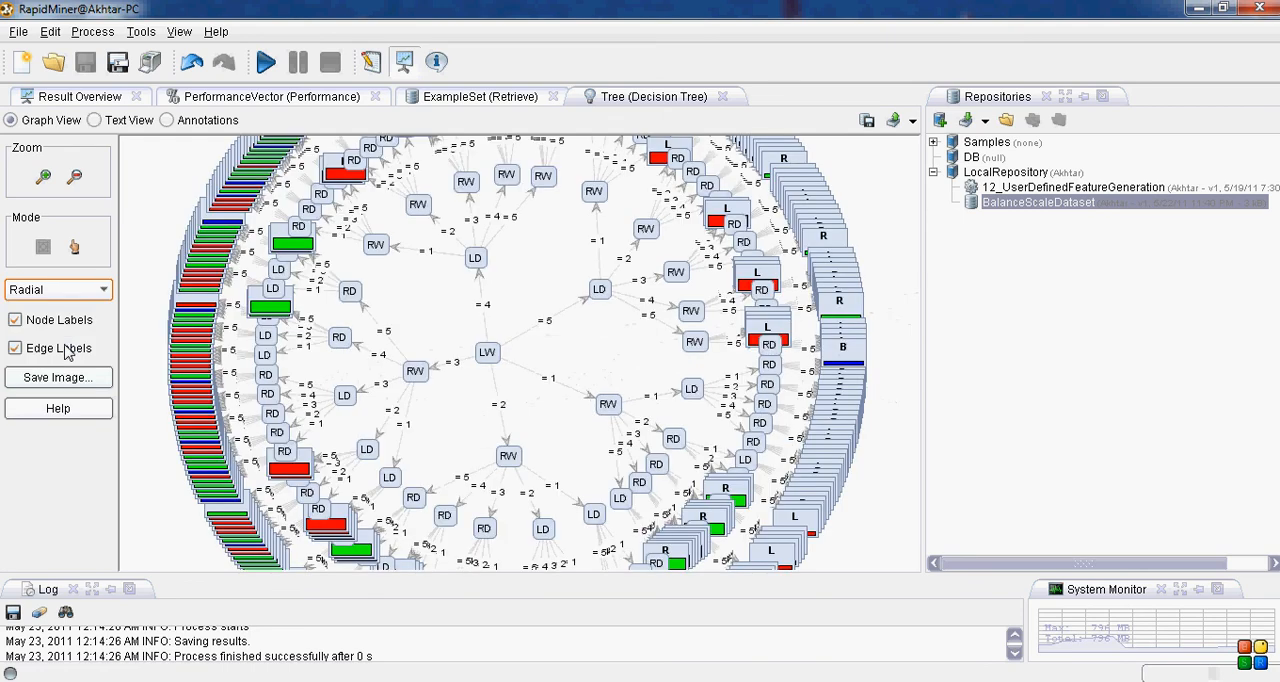
pyautogui.click(76, 178)
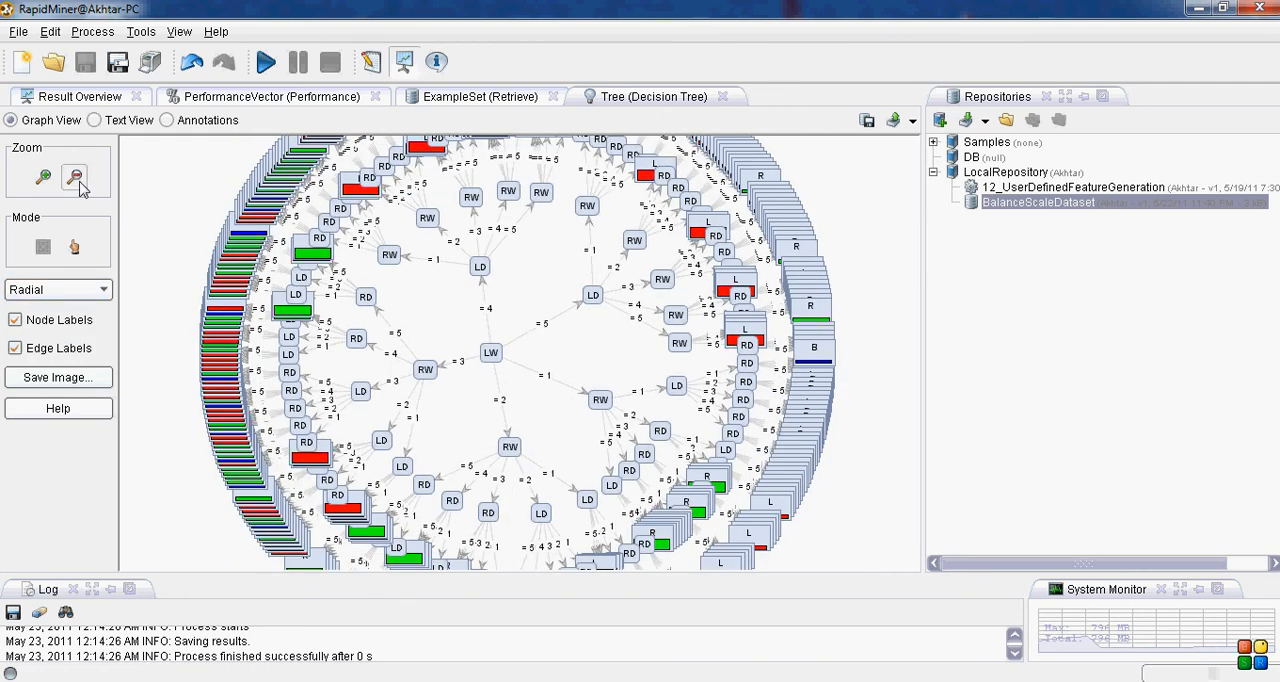
pyautogui.click(77, 179)
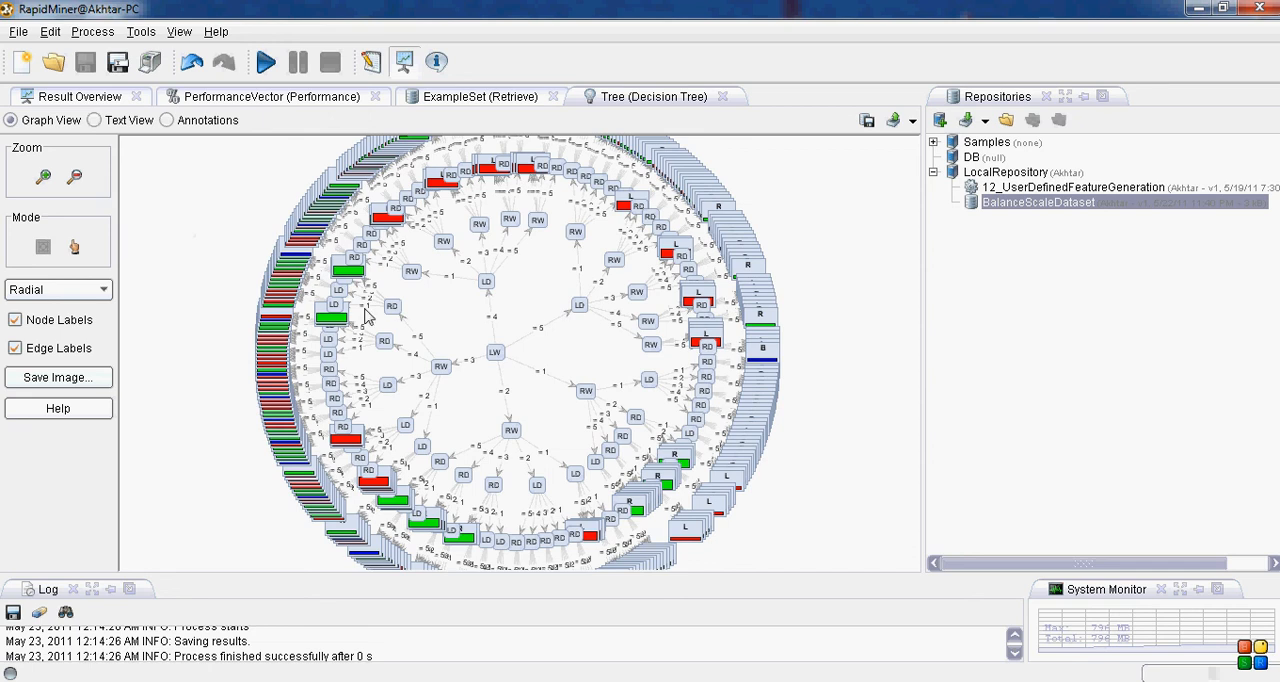
# Step: In node-picking mode, reposition the central LW node and a connected RW, LD and RD node to trace one branch
pyautogui.click(74, 247)
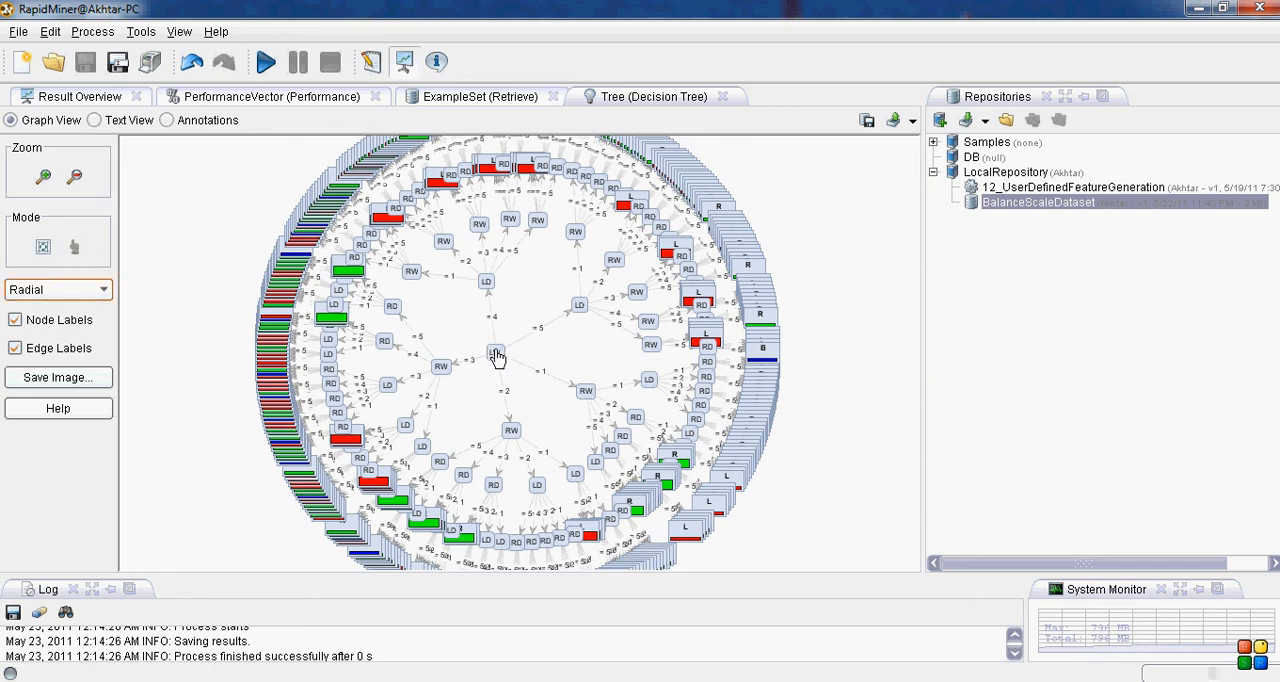
pyautogui.moveTo(494, 356); pyautogui.dragTo(510, 355)
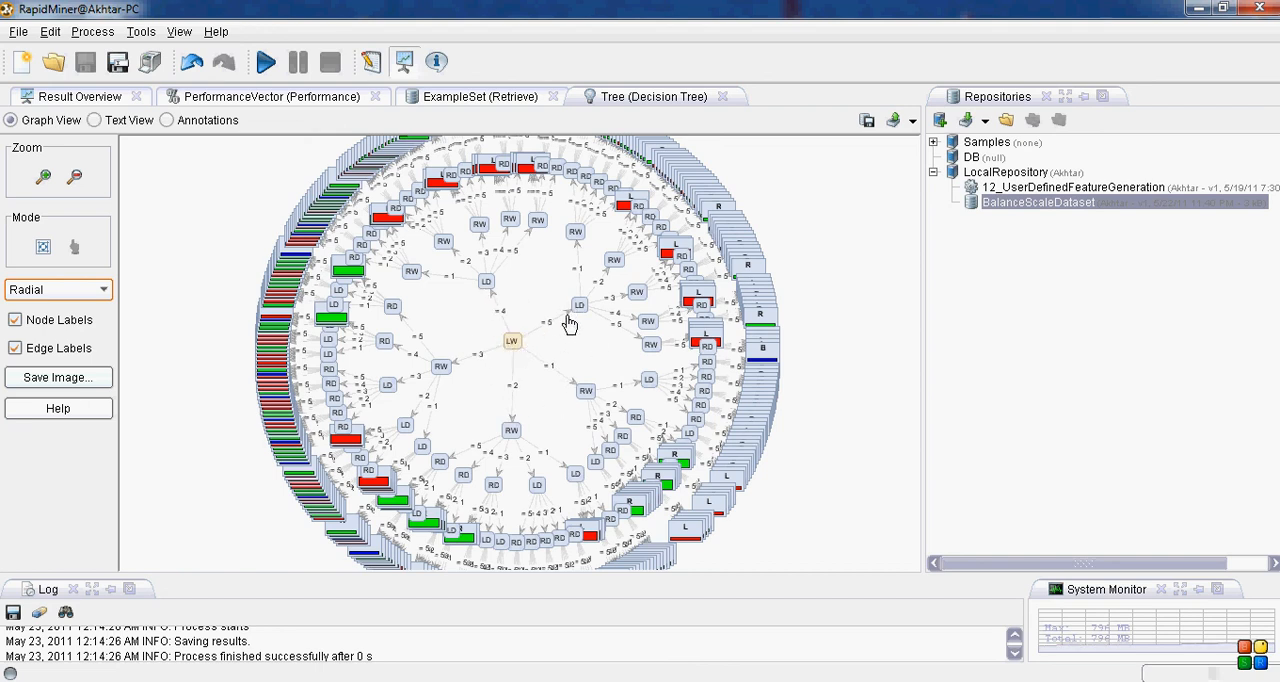
pyautogui.click(578, 391)
pyautogui.moveTo(584, 390); pyautogui.dragTo(557, 371)
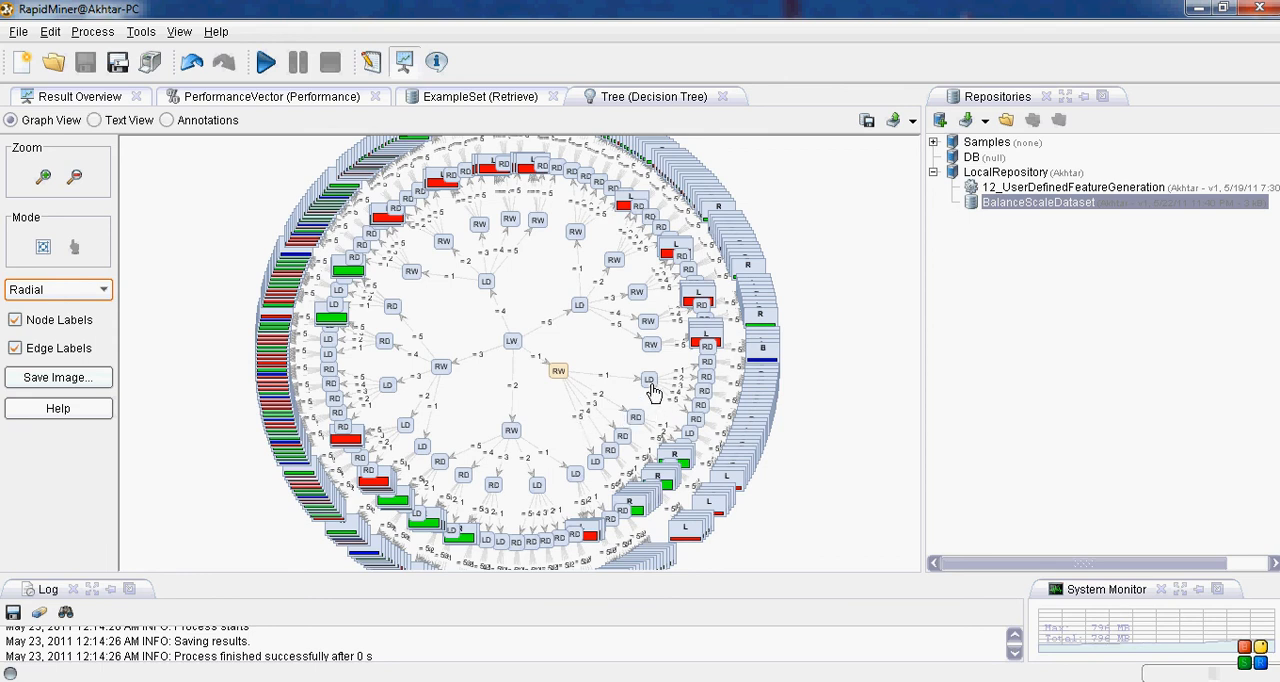
pyautogui.moveTo(652, 391); pyautogui.dragTo(620, 385)
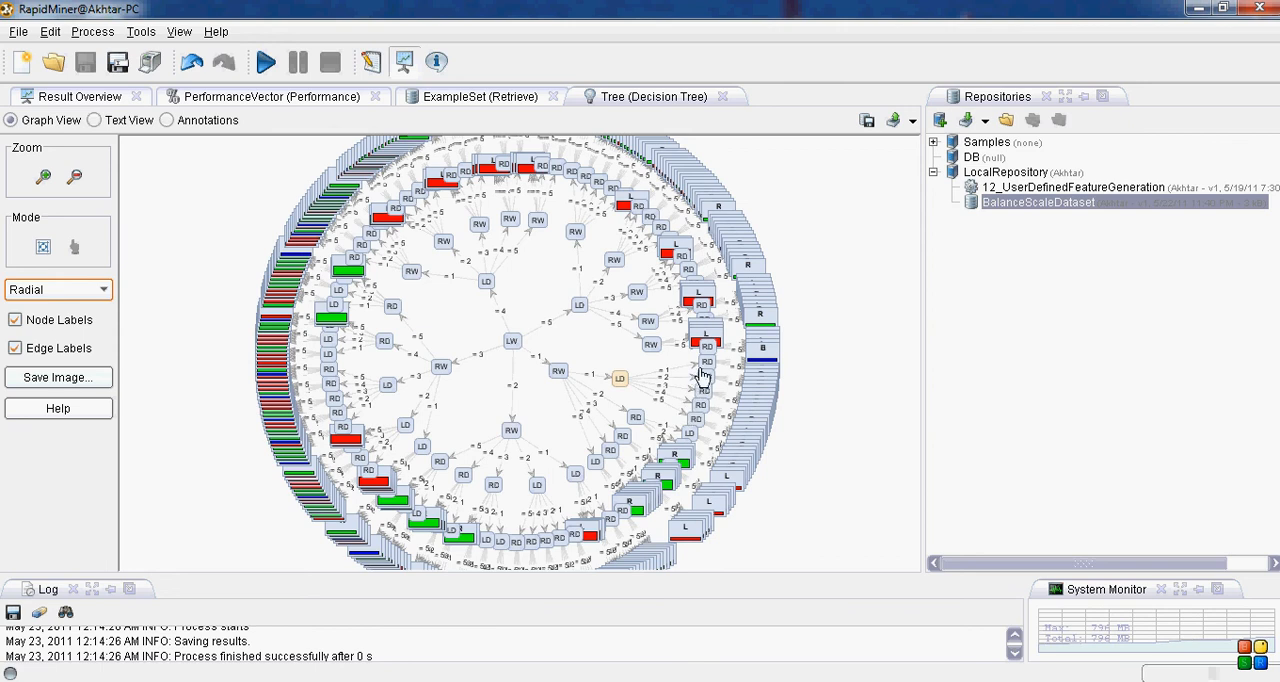
pyautogui.moveTo(696, 371); pyautogui.dragTo(655, 370)
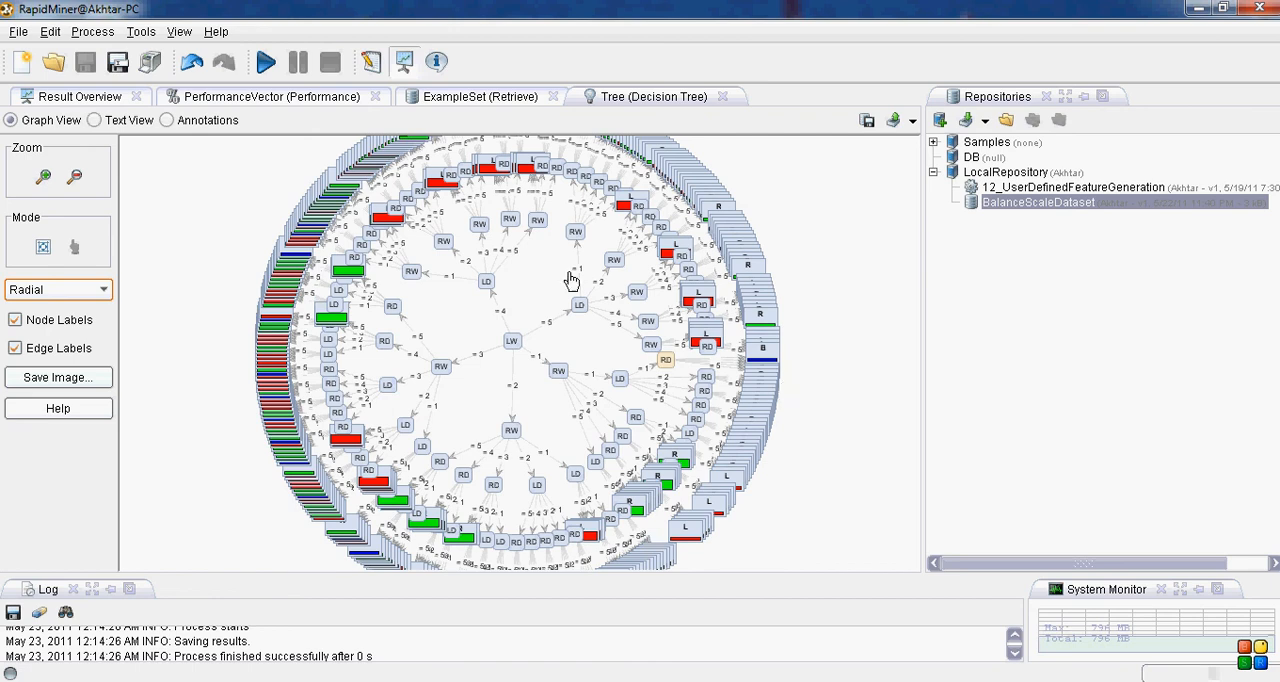
# Step: Examine the accuracy and confusion matrix in the PerformanceVector result, and return to the radial tree graph
pyautogui.click(337, 100)
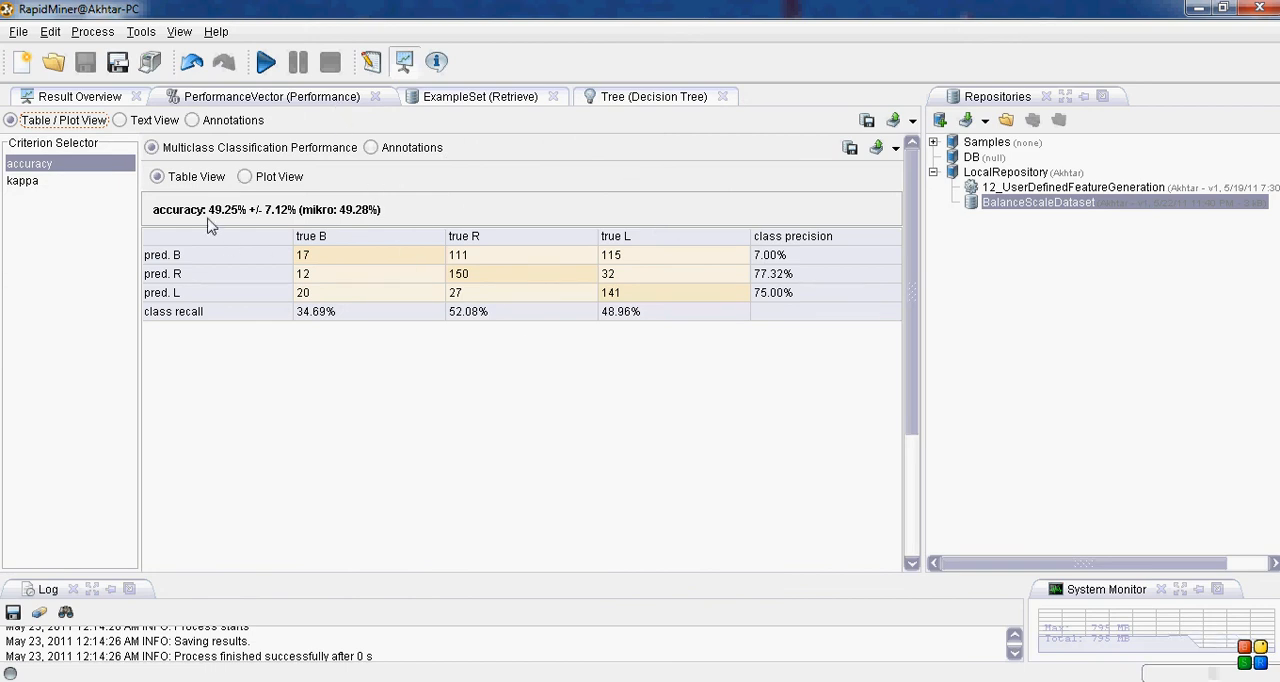
pyautogui.press('Tab')
pyautogui.press('Tab')
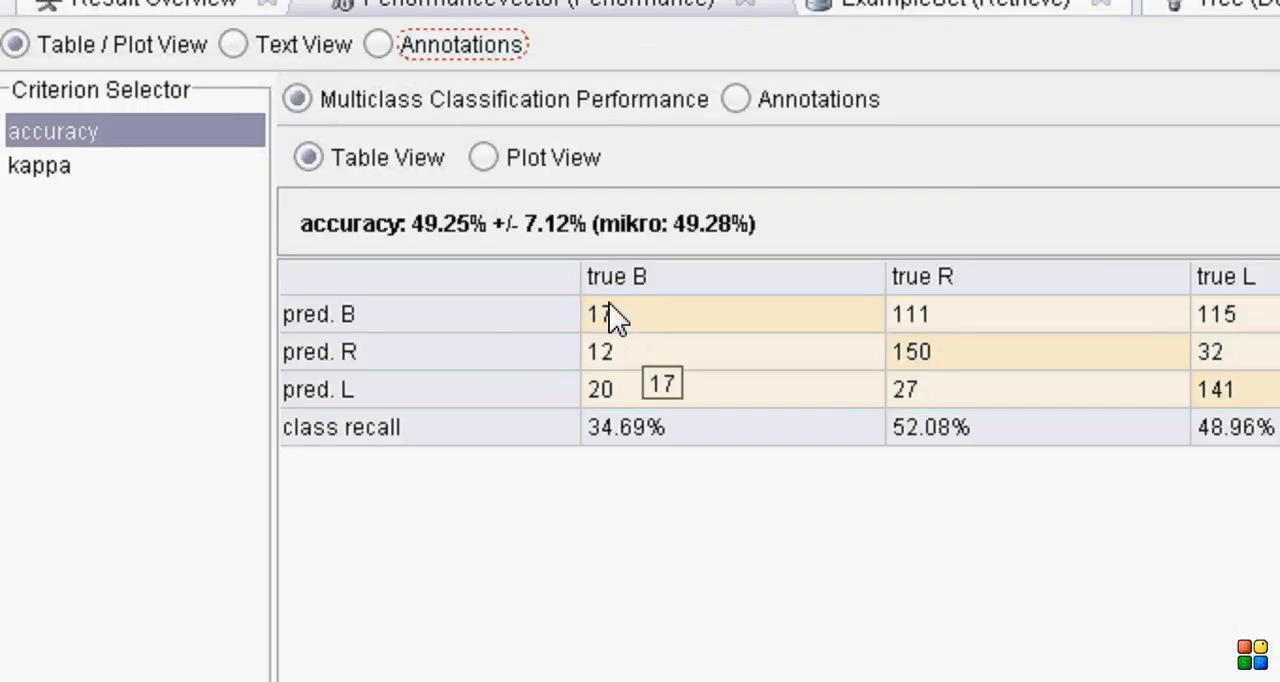
pyautogui.moveTo(608, 302)
pyautogui.mouseDown()
pyautogui.moveTo(585, 312)
pyautogui.moveTo(606, 336)
pyautogui.moveTo(616, 308)
pyautogui.moveTo(605, 303)
pyautogui.mouseUp()
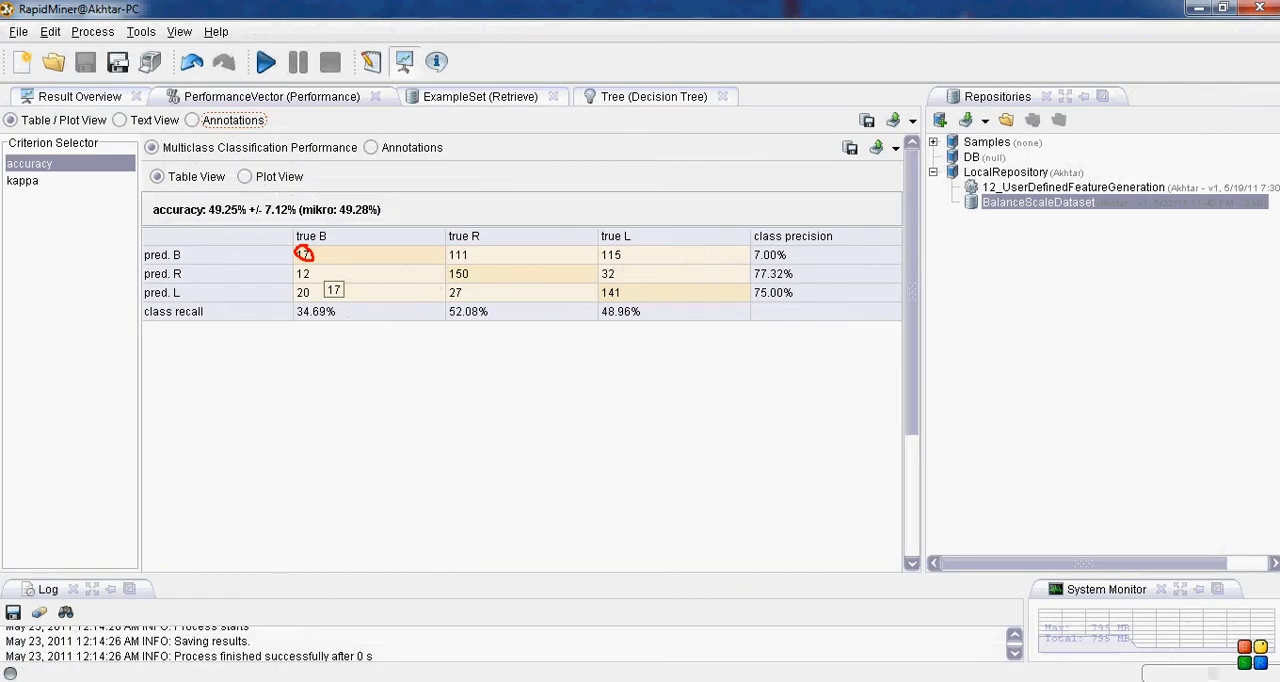
pyautogui.press('Escape')
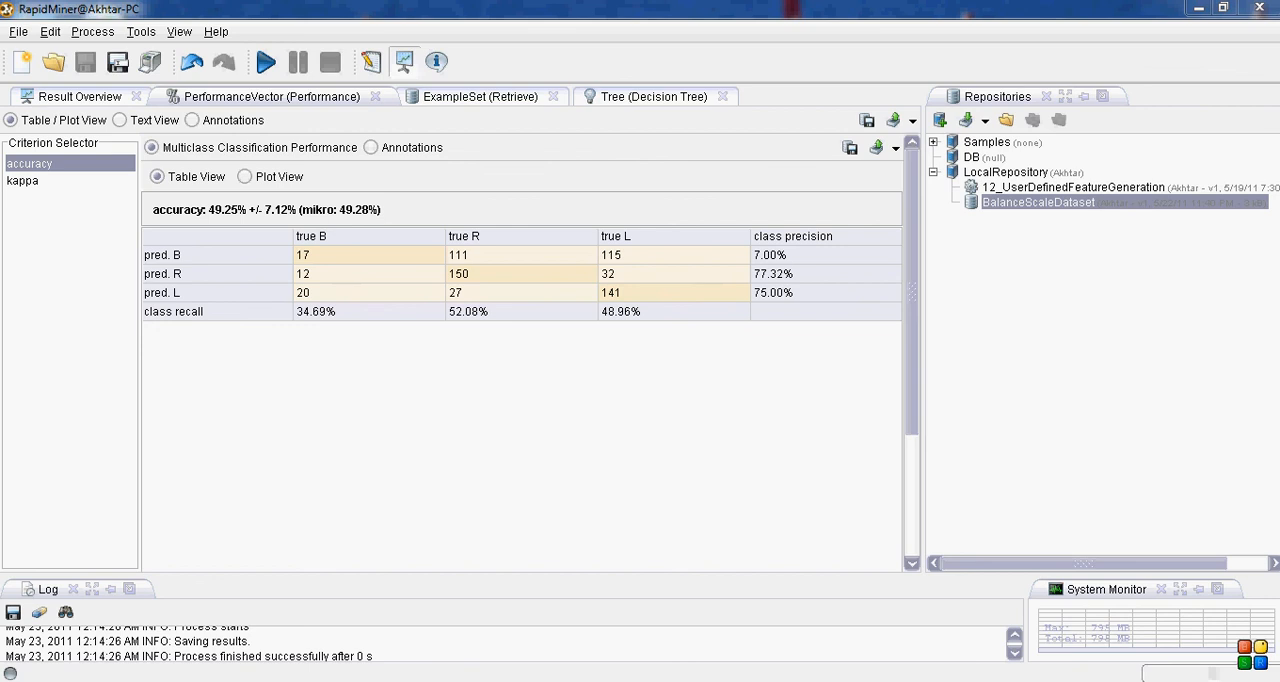
pyautogui.click(655, 97)
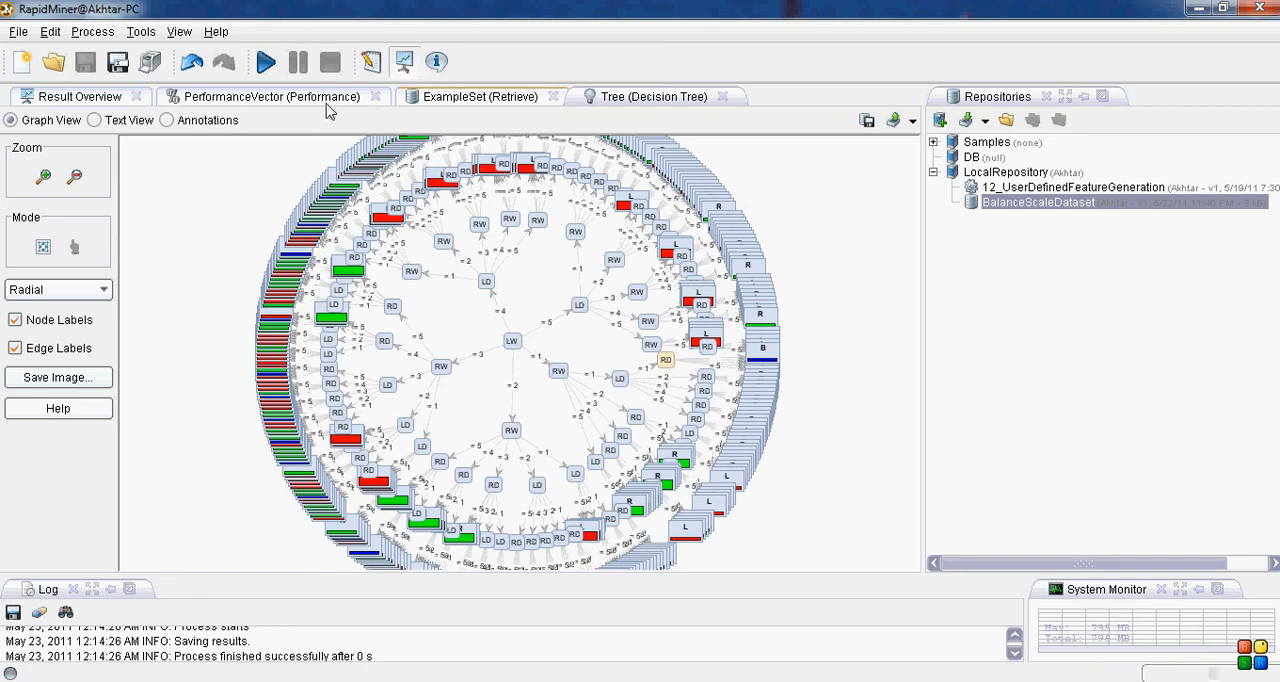
# Step: Return to the process design and start a new process
pyautogui.click(370, 62)
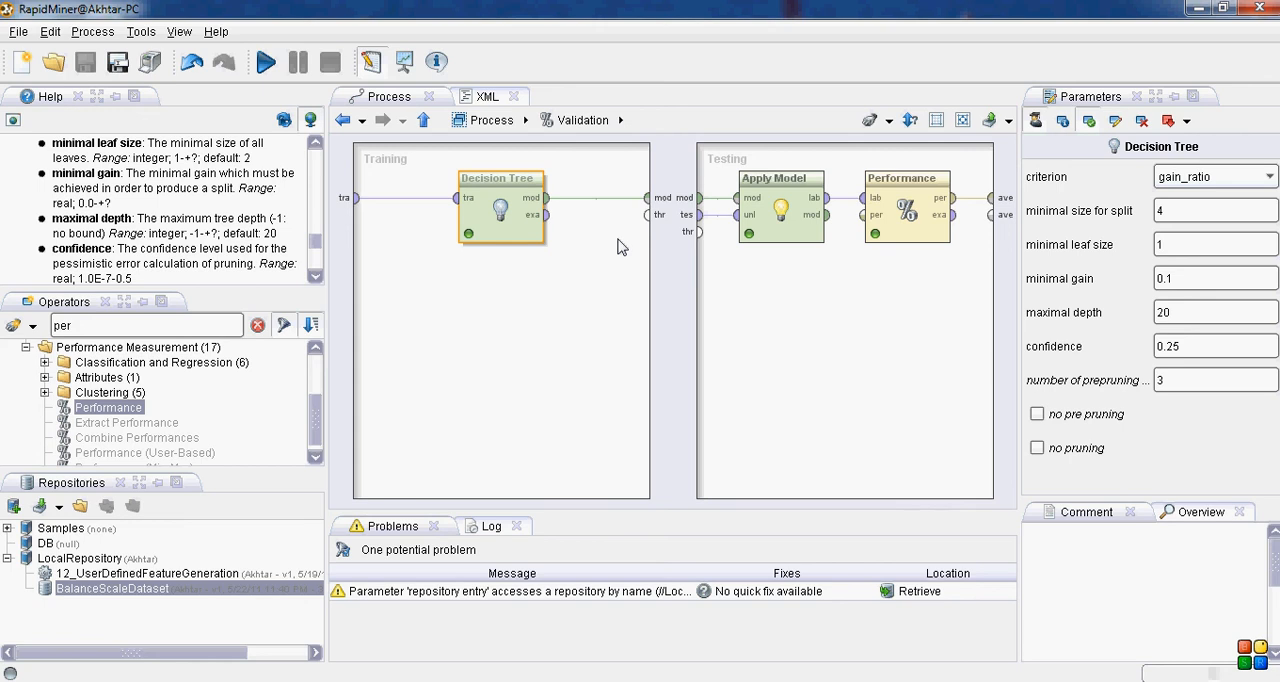
pyautogui.click(24, 62)
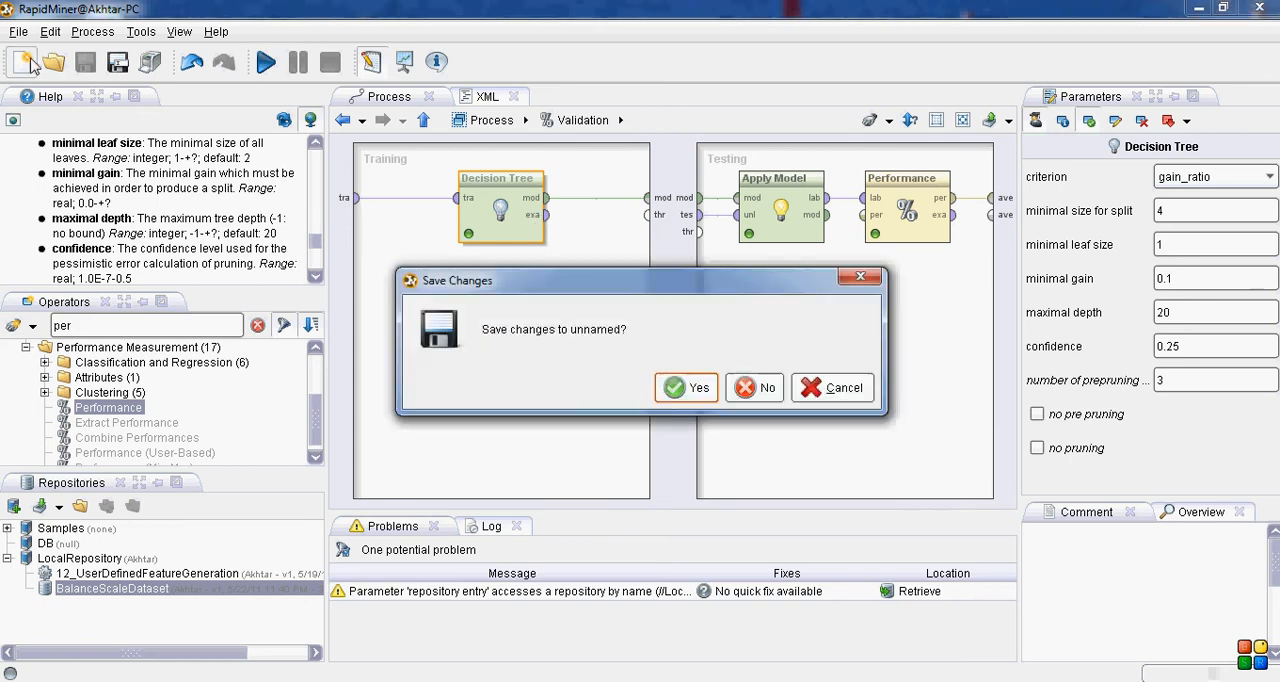